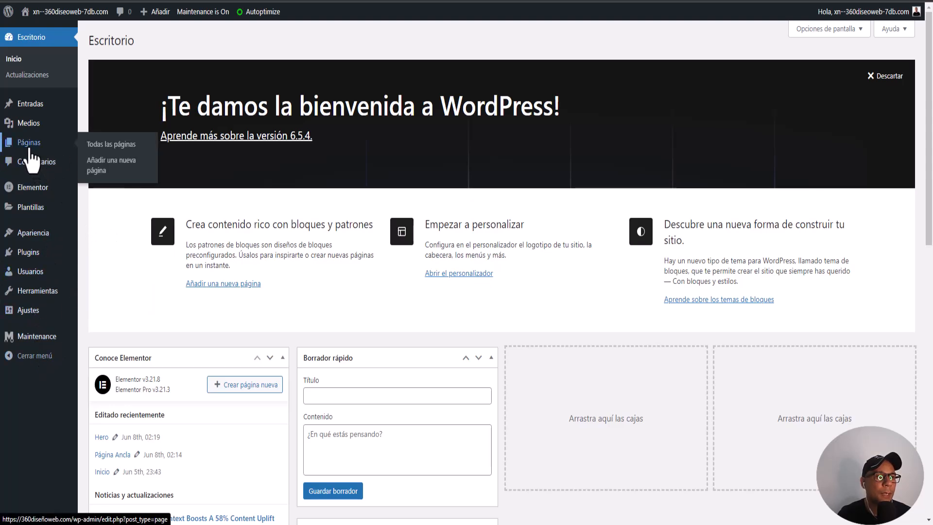
Step: Start a new page and look at the available page template options
{"action": "left_click", "coordinate": [28, 148]}
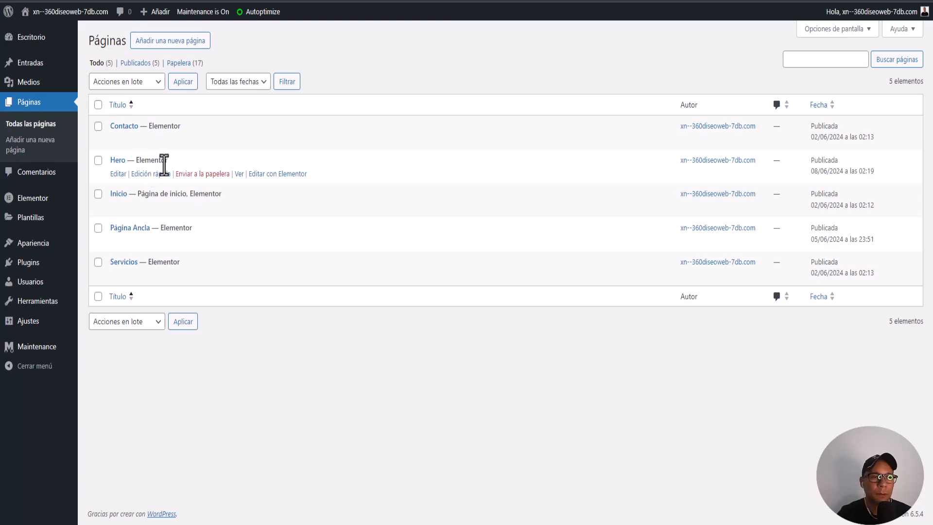
{"action": "left_click", "coordinate": [147, 43]}
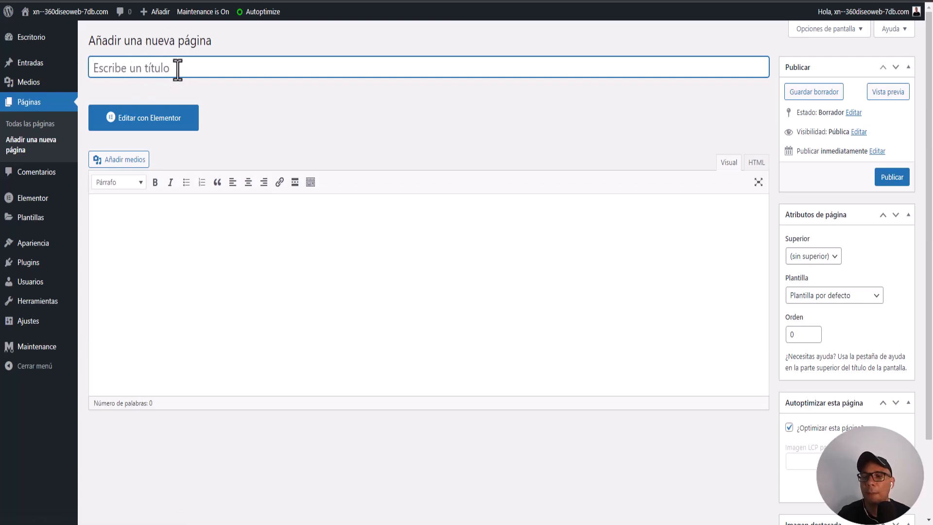
{"action": "left_click", "coordinate": [809, 298]}
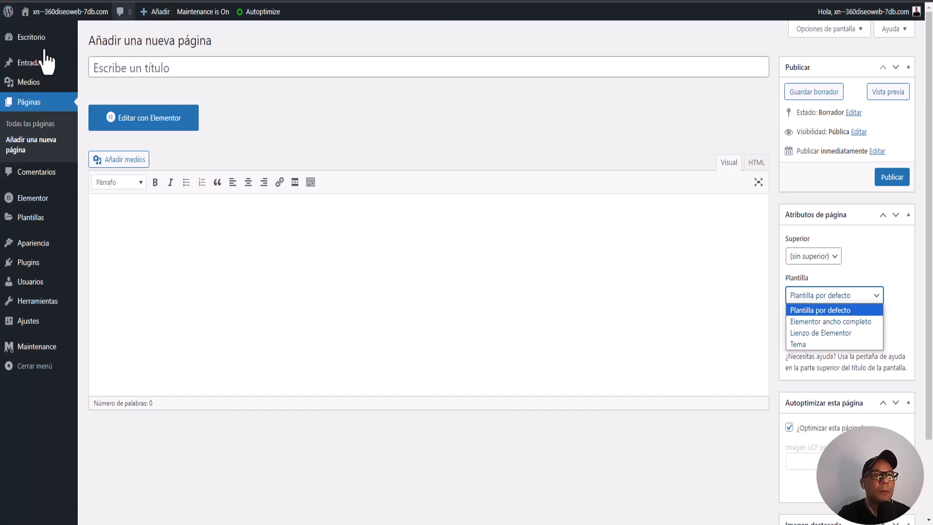
Step: Open the existing Hero page for editing with Elementor from the list of pages
{"action": "left_click", "coordinate": [25, 103]}
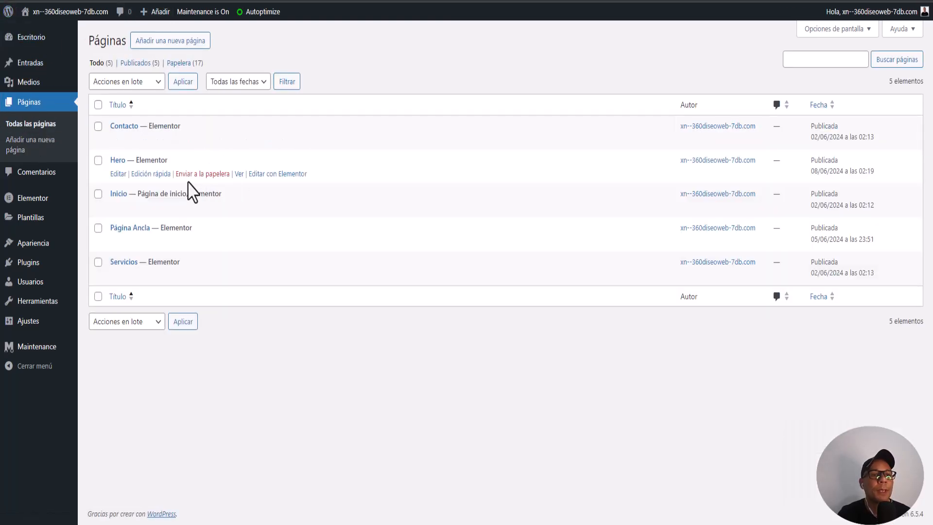
{"action": "left_click", "coordinate": [263, 174]}
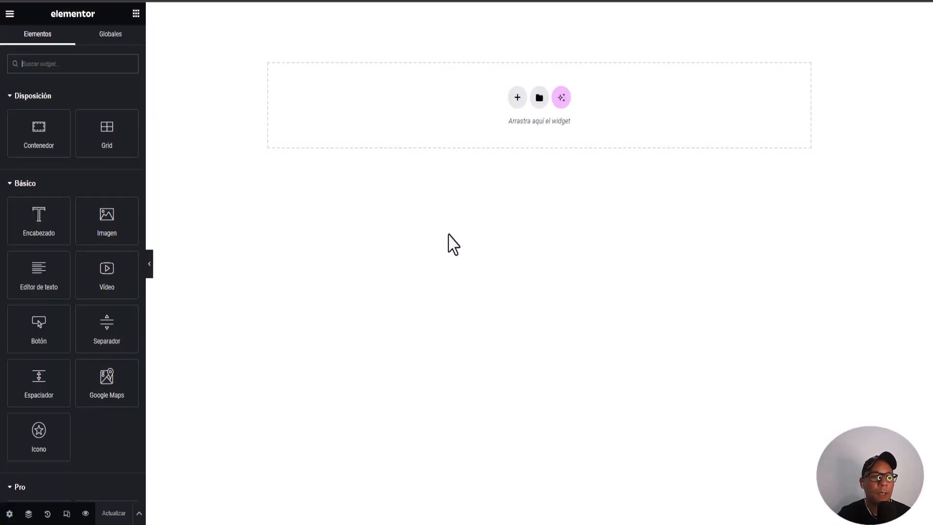
{"action": "left_click", "coordinate": [519, 99]}
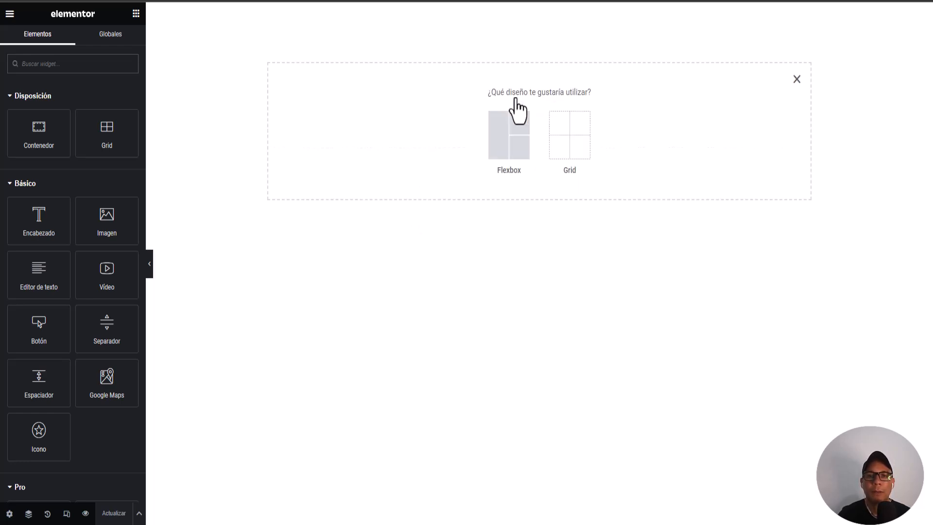
{"action": "left_click", "coordinate": [516, 146]}
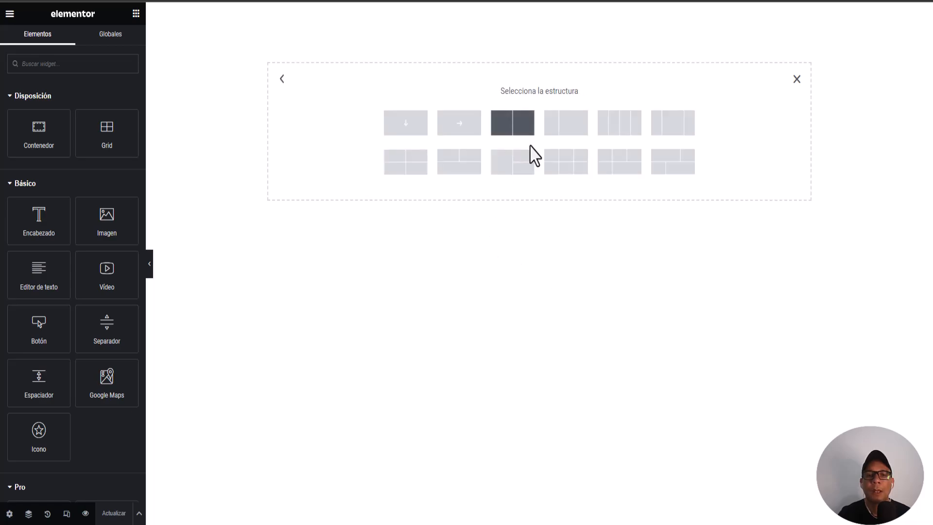
{"action": "left_click", "coordinate": [406, 124]}
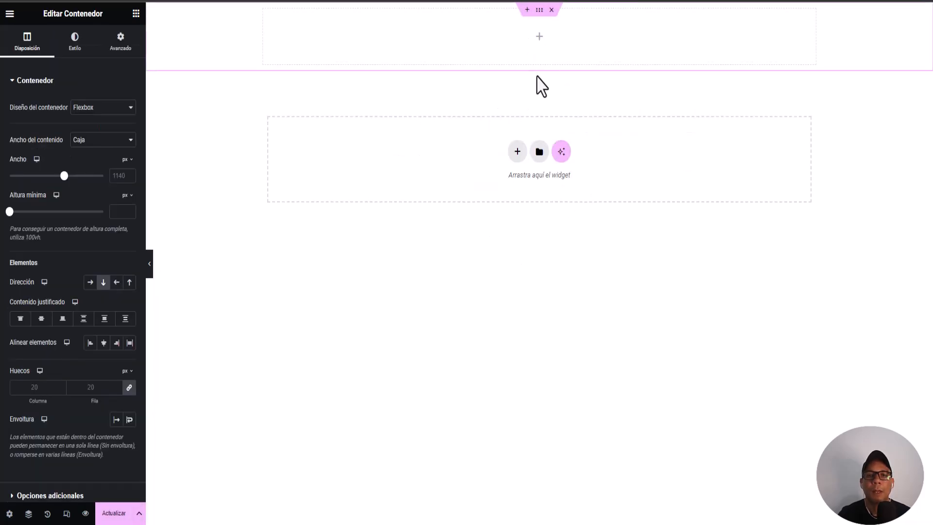
{"action": "key", "text": "ctrl+z"}
Step: Add a three-column Flexbox container with a wide middle column, and below it a Flexbox container with two equal columns
{"action": "left_click", "coordinate": [517, 99]}
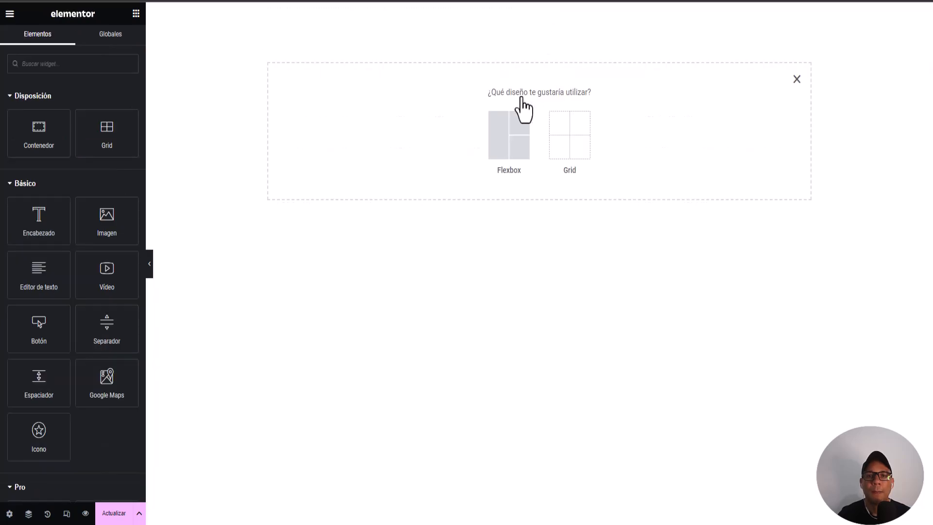
{"action": "left_click", "coordinate": [504, 156]}
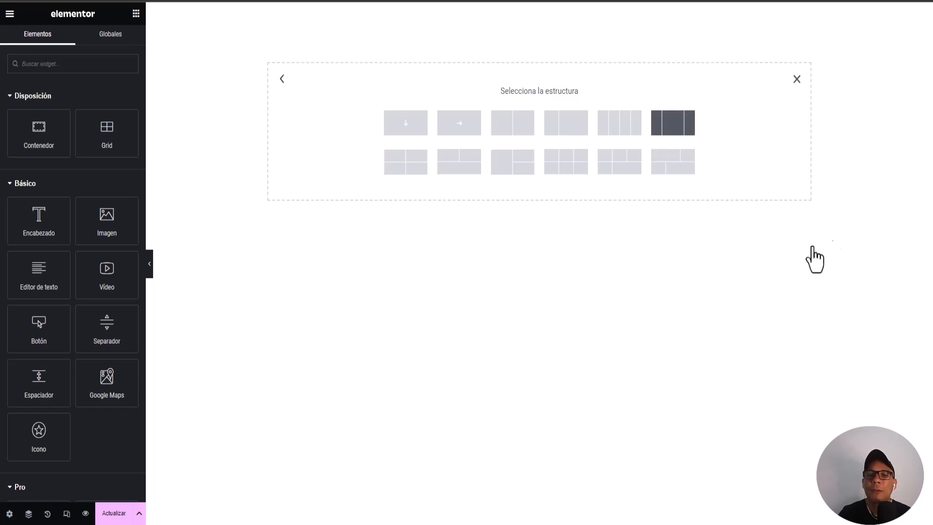
{"action": "left_click", "coordinate": [662, 128]}
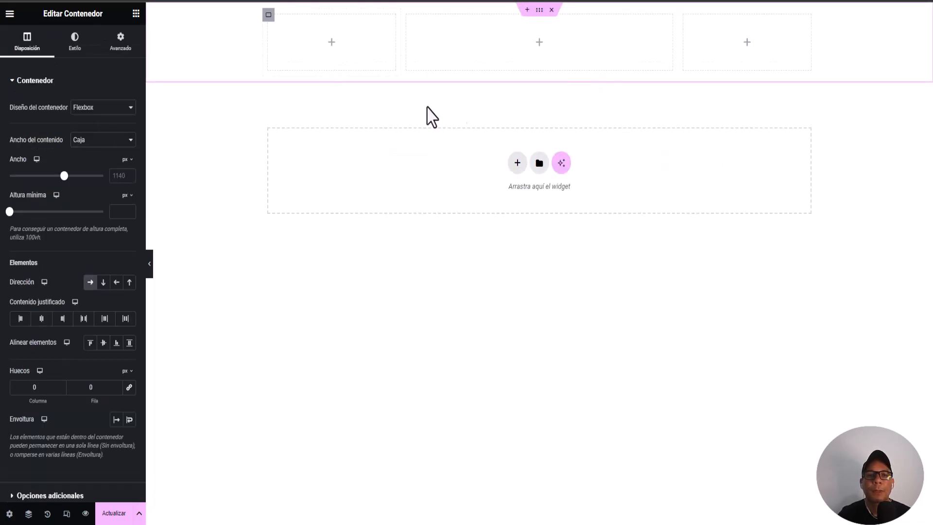
{"action": "left_click", "coordinate": [518, 163]}
{"action": "left_click", "coordinate": [500, 177]}
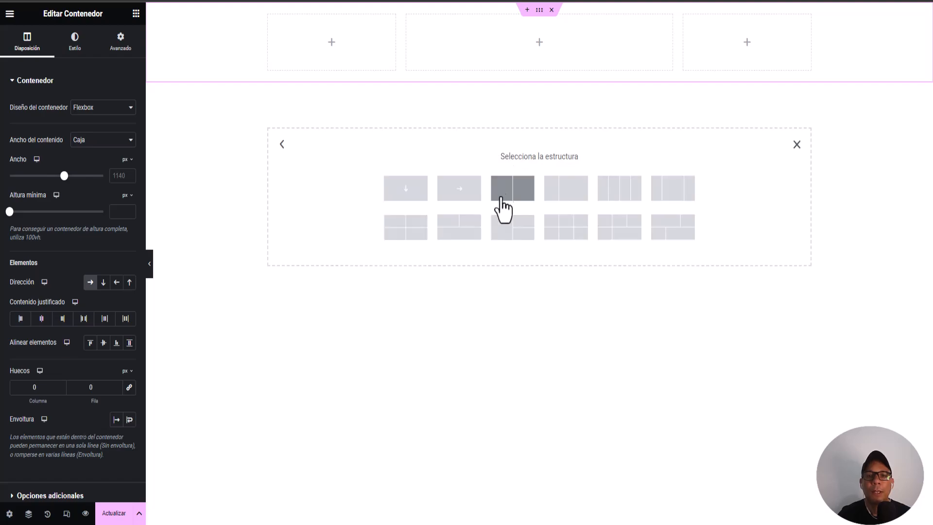
{"action": "left_click", "coordinate": [512, 197]}
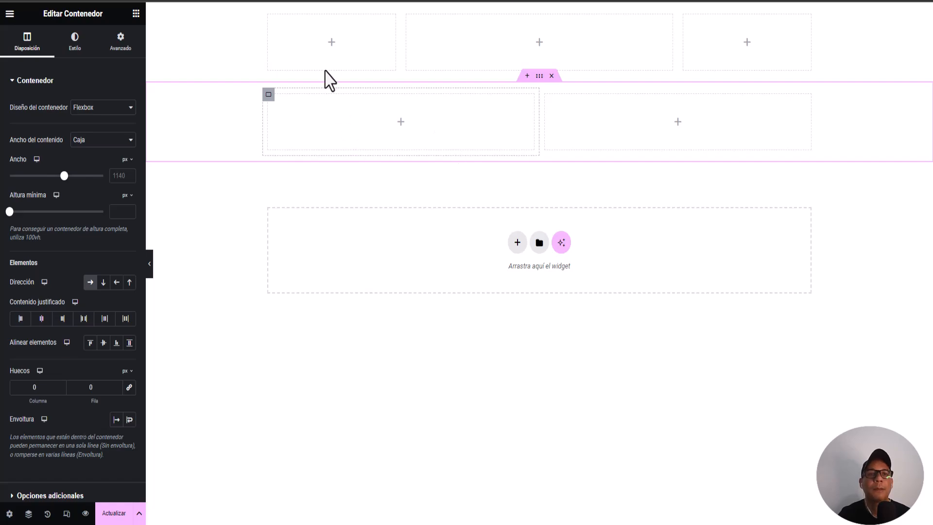
Step: Place an Image widget in the first column of the upper container and fill it with the Logo image from the media library
{"action": "left_click", "coordinate": [333, 52]}
{"action": "left_click_drag", "start_coordinate": [97, 238], "coordinate": [306, 58]}
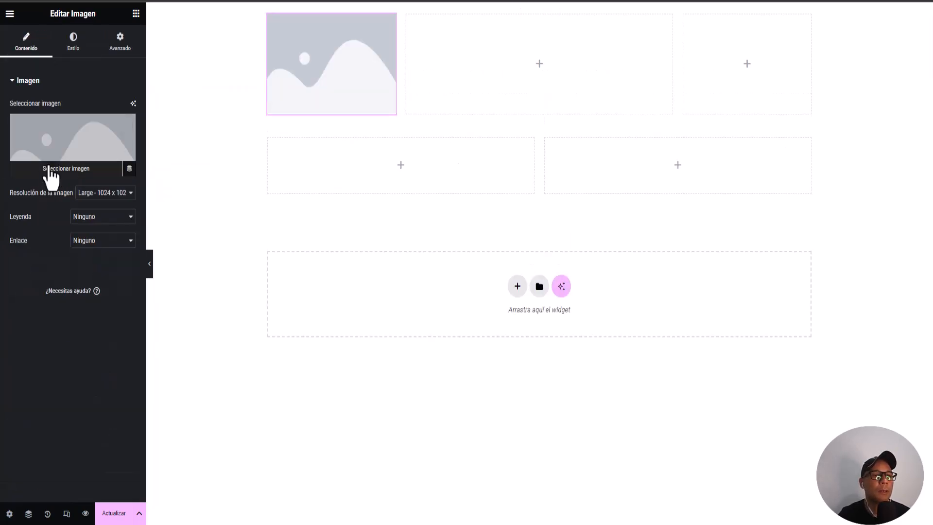
{"action": "left_click", "coordinate": [62, 146]}
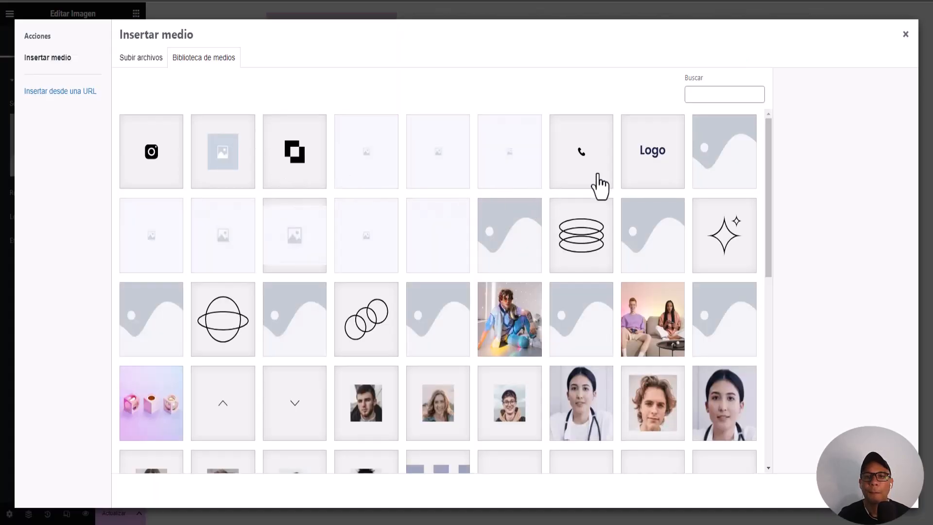
{"action": "left_click", "coordinate": [655, 174]}
{"action": "left_click", "coordinate": [885, 490]}
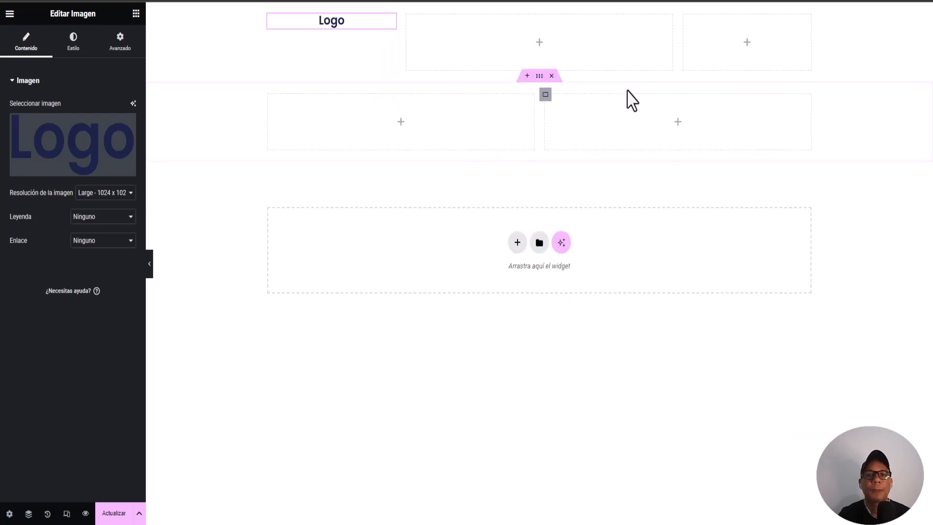
Step: Add a Button widget to the upper container's third column and a center-aligned WordPress Menu widget to its middle column
{"action": "left_click", "coordinate": [748, 41]}
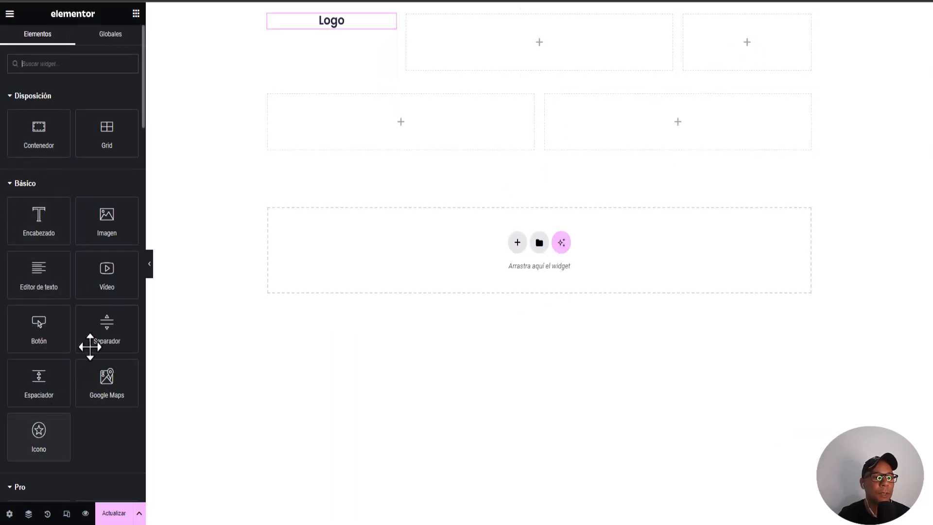
{"action": "left_click_drag", "start_coordinate": [39, 327], "coordinate": [761, 51]}
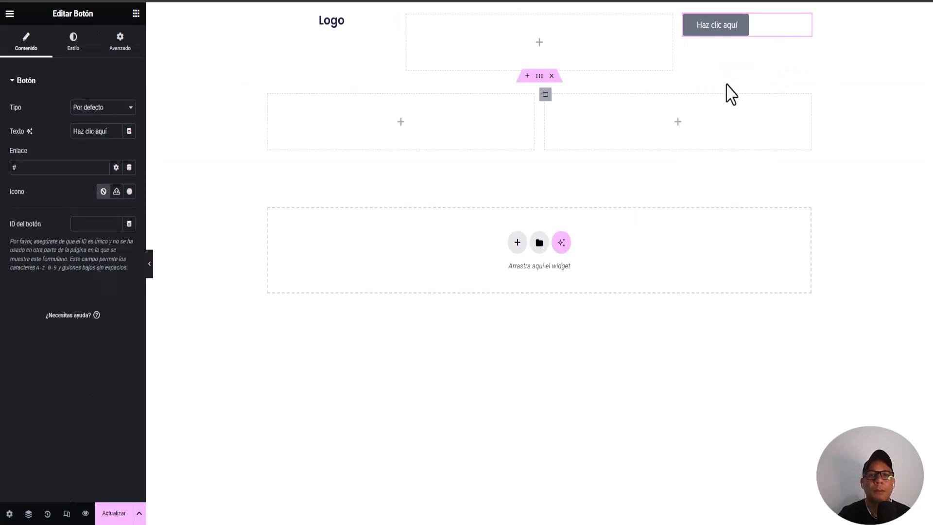
{"action": "left_click", "coordinate": [543, 45]}
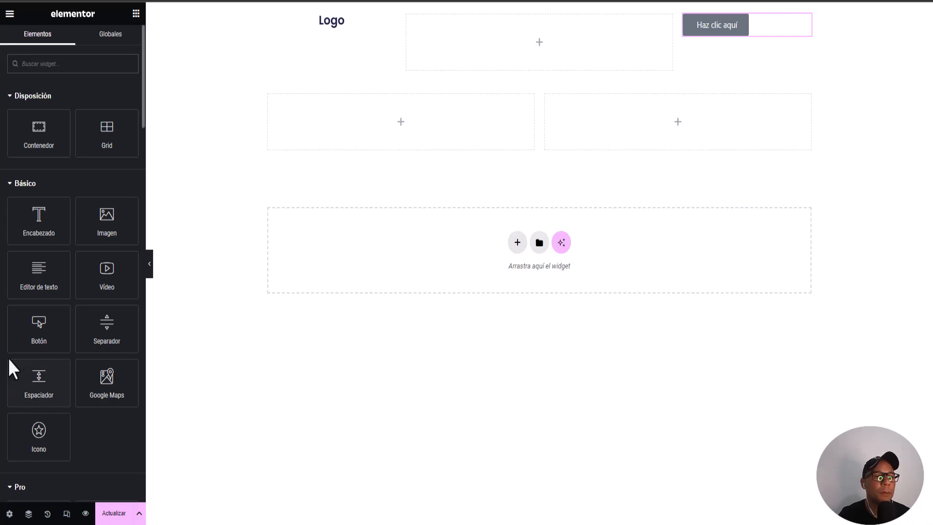
{"action": "scroll", "coordinate": [50, 322], "scroll_direction": "down", "scroll_amount": 5}
{"action": "scroll", "coordinate": [48, 322], "scroll_direction": "down", "scroll_amount": 1}
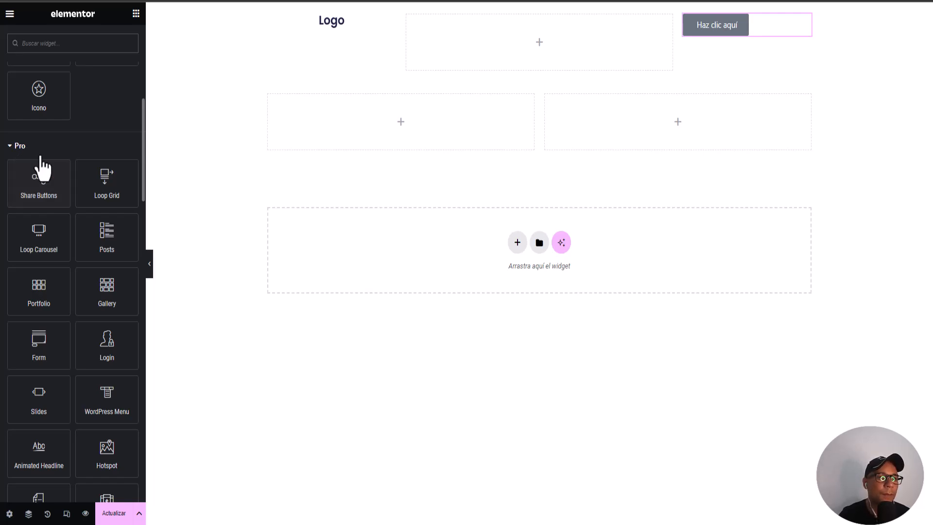
{"action": "left_click_drag", "start_coordinate": [118, 413], "coordinate": [539, 56]}
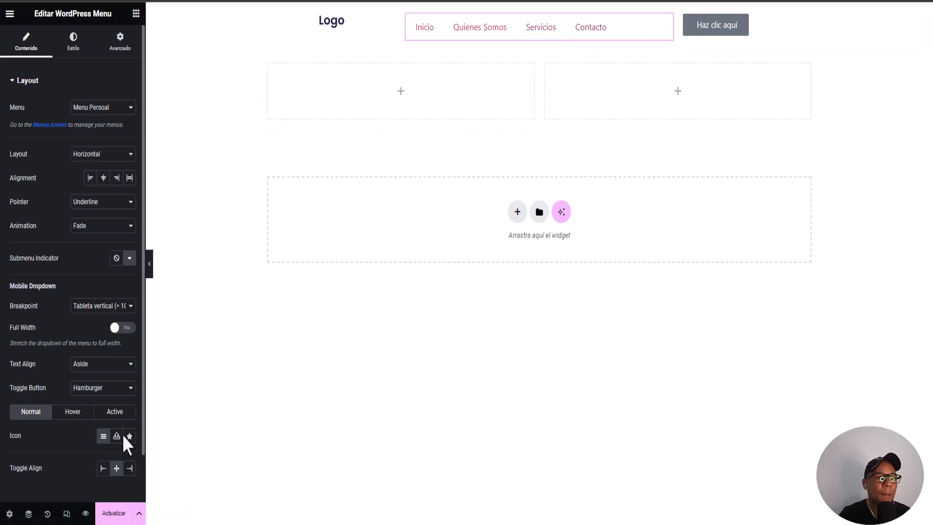
{"action": "left_click", "coordinate": [104, 178]}
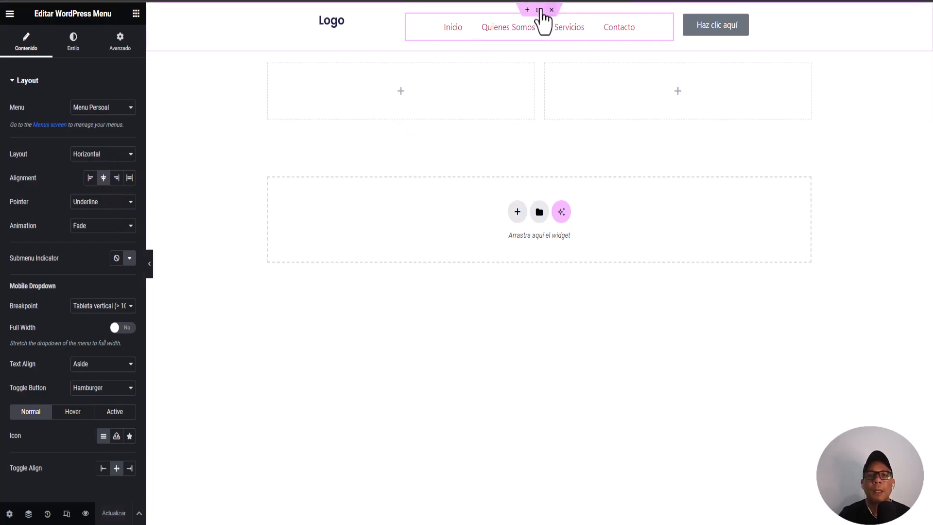
Step: Give the upper container with the logo, menu and button a classic background in color #13739C
{"action": "left_click", "coordinate": [709, 209]}
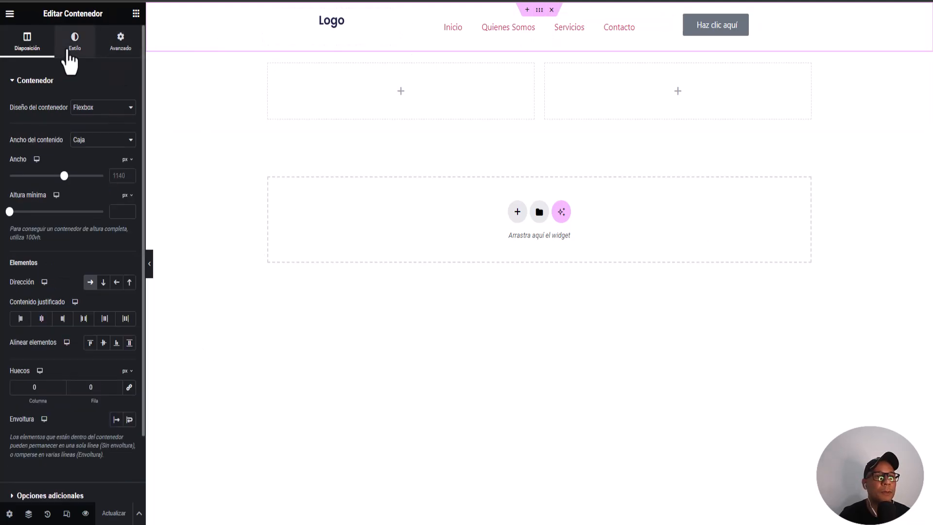
{"action": "left_click", "coordinate": [71, 48]}
{"action": "left_click", "coordinate": [91, 131]}
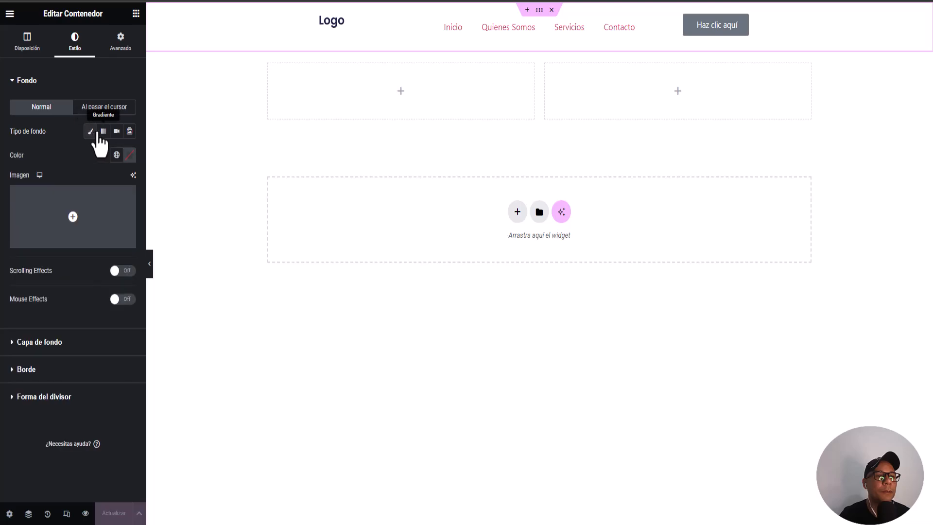
{"action": "left_click", "coordinate": [129, 155]}
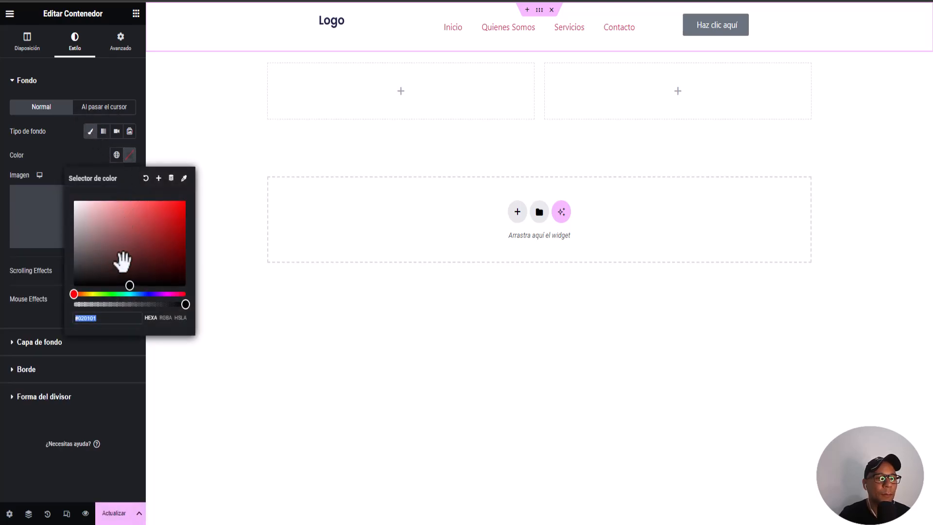
{"action": "left_click_drag", "start_coordinate": [73, 294], "coordinate": [114, 295]}
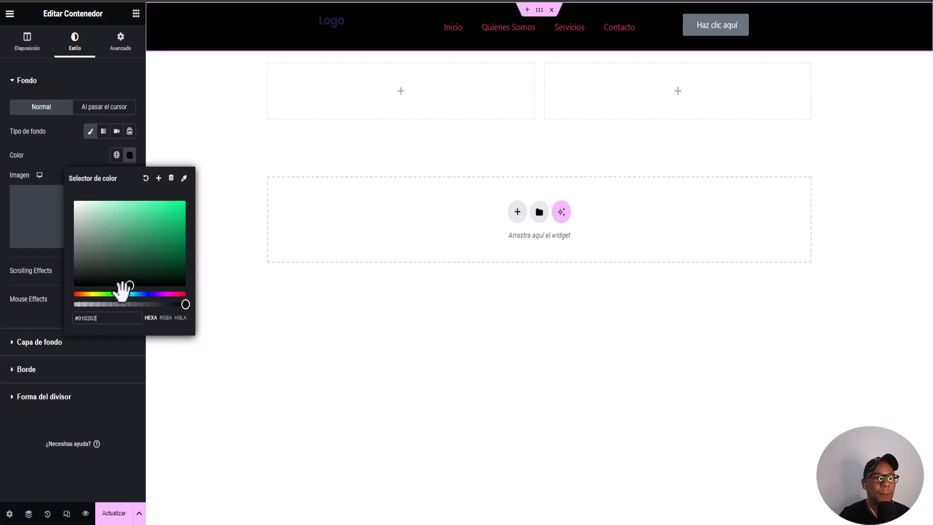
{"action": "left_click_drag", "start_coordinate": [129, 283], "coordinate": [128, 220]}
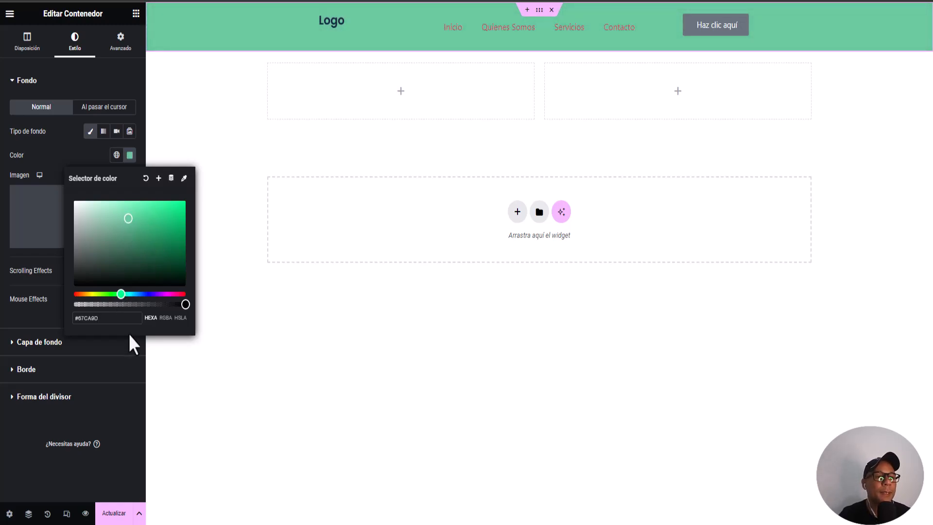
{"action": "left_click_drag", "start_coordinate": [83, 321], "coordinate": [67, 317]}
{"action": "right_click", "coordinate": [100, 318]}
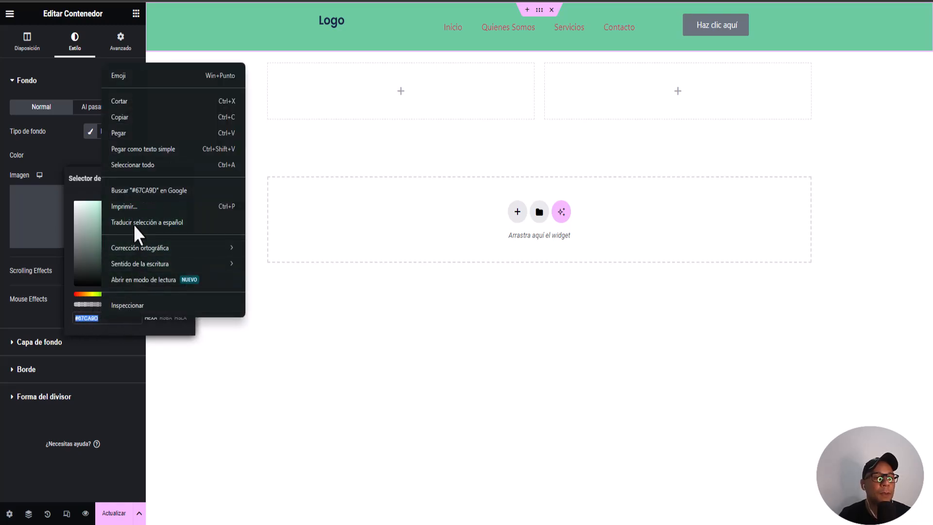
{"action": "left_click", "coordinate": [128, 132]}
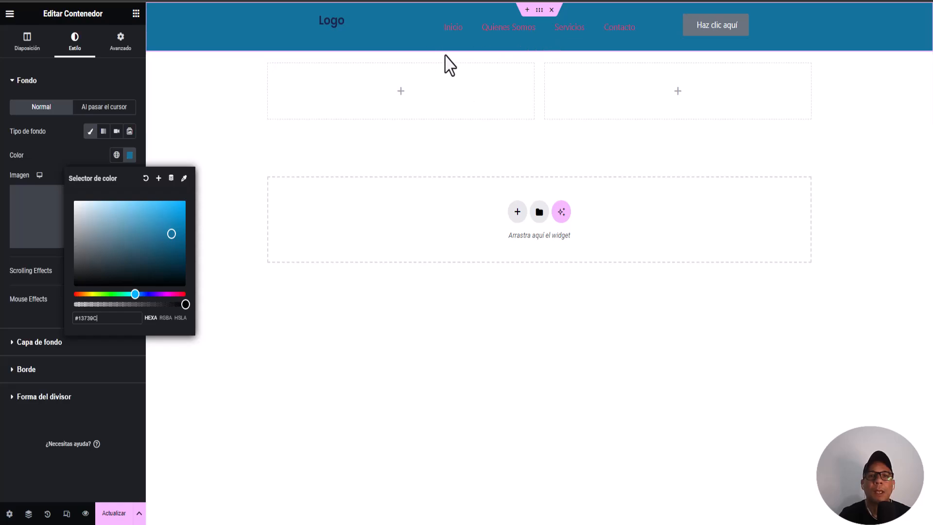
{"action": "left_click", "coordinate": [58, 148]}
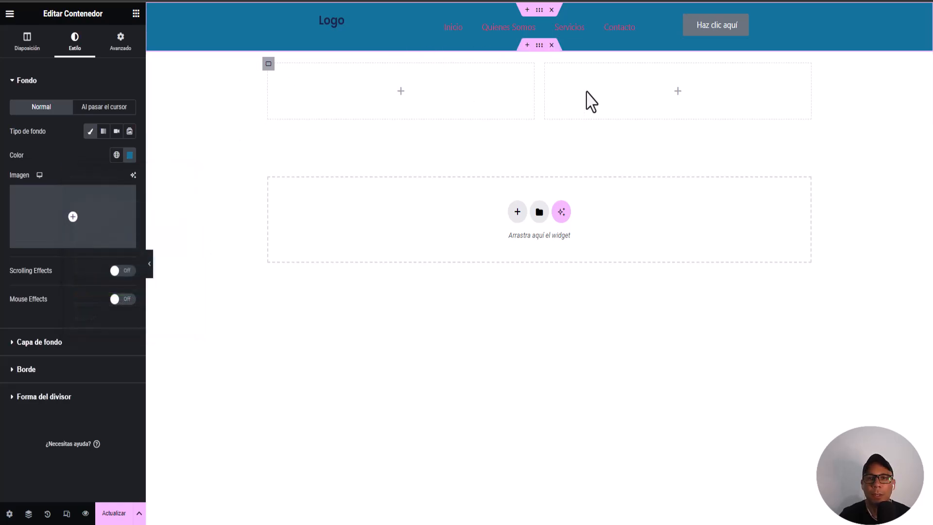
Step: Set the normal text color of the WordPress Menu to white, #FFFFFF
{"action": "left_click", "coordinate": [493, 30]}
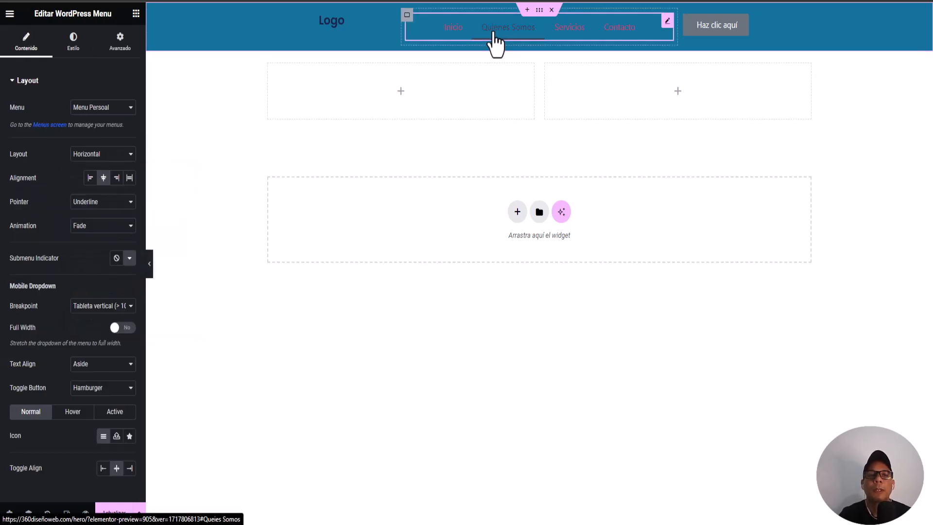
{"action": "left_click", "coordinate": [62, 55]}
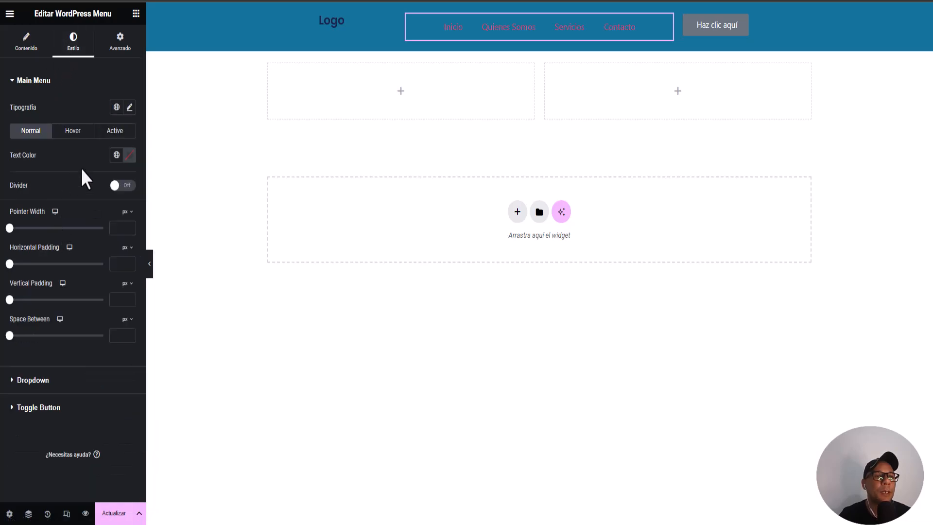
{"action": "left_click", "coordinate": [130, 155]}
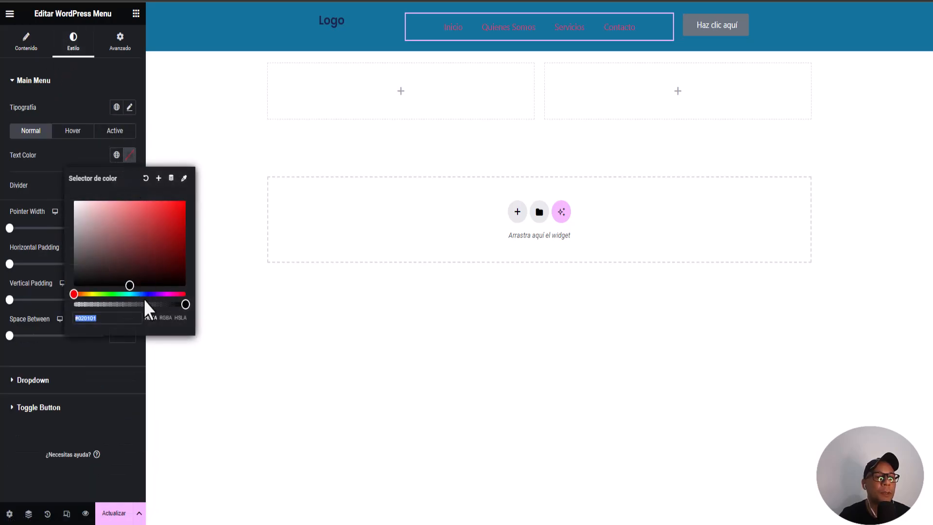
{"action": "left_click", "coordinate": [73, 199]}
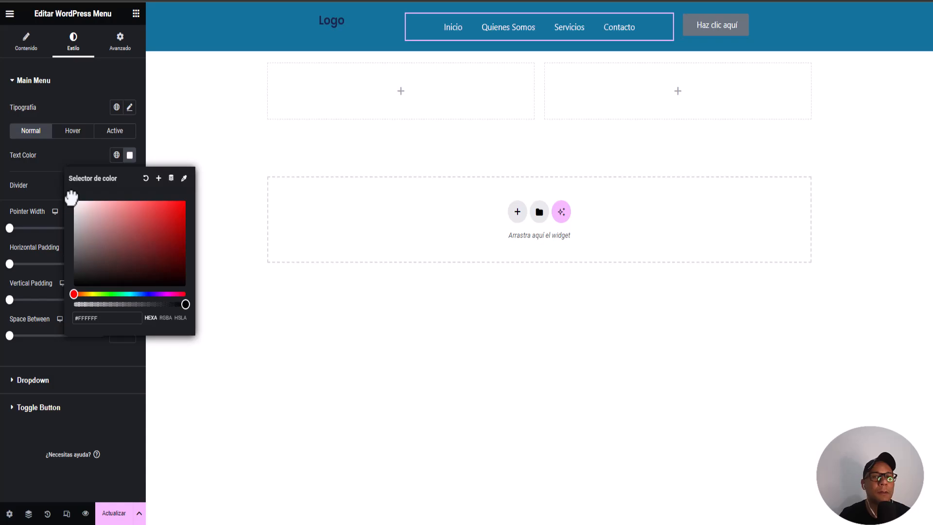
{"action": "left_click", "coordinate": [83, 161]}
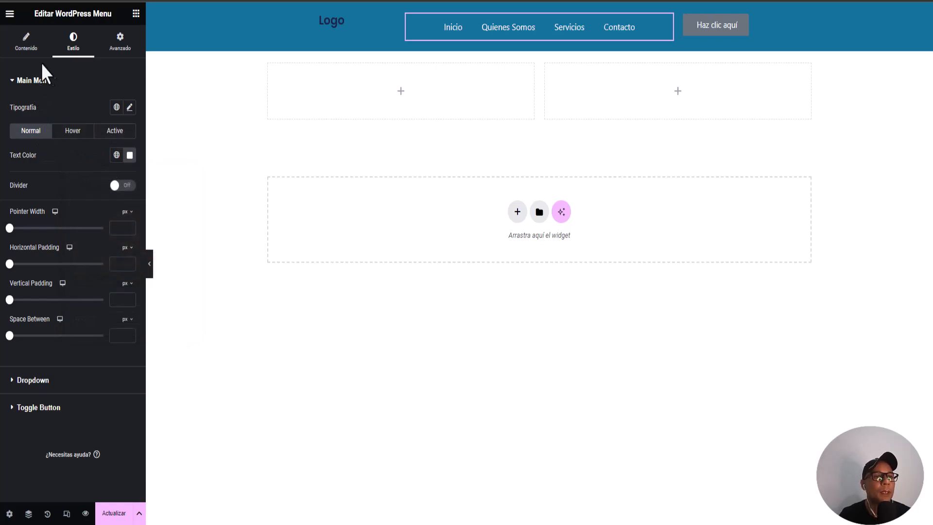
Step: Set the pointer style of the WordPress Menu to None
{"action": "left_click", "coordinate": [23, 54]}
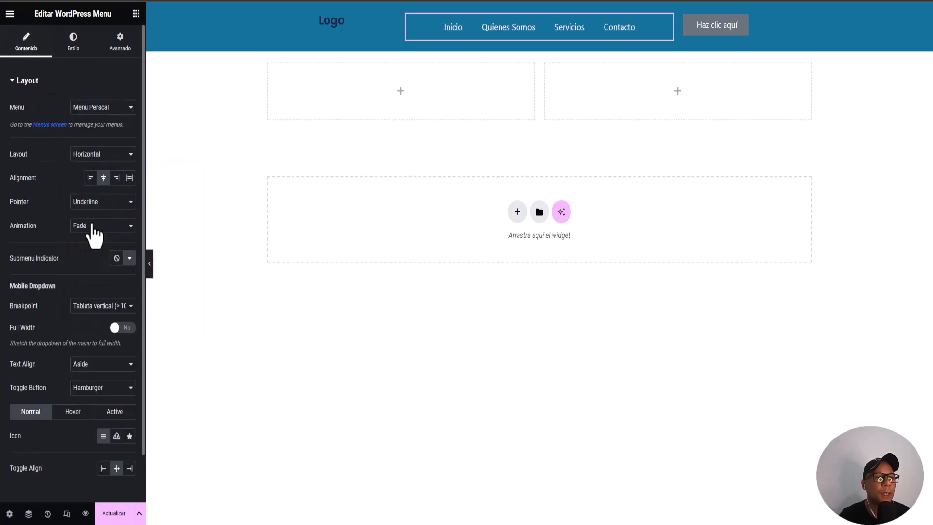
{"action": "left_click", "coordinate": [85, 204]}
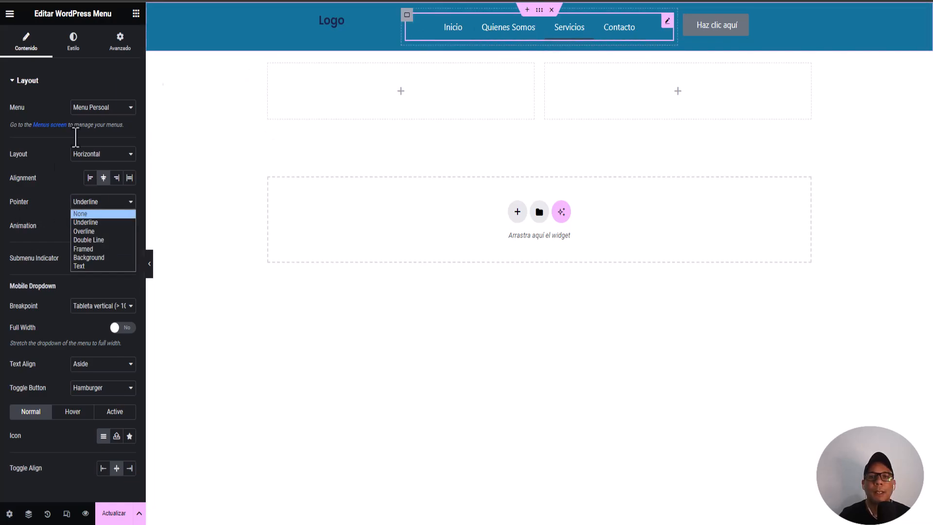
{"action": "left_click", "coordinate": [86, 213]}
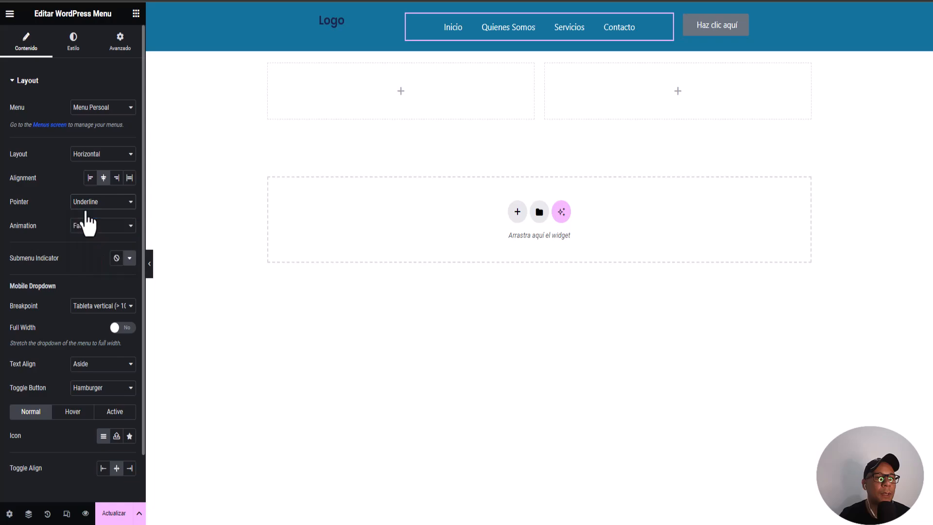
{"action": "left_click", "coordinate": [88, 204]}
{"action": "left_click", "coordinate": [87, 212]}
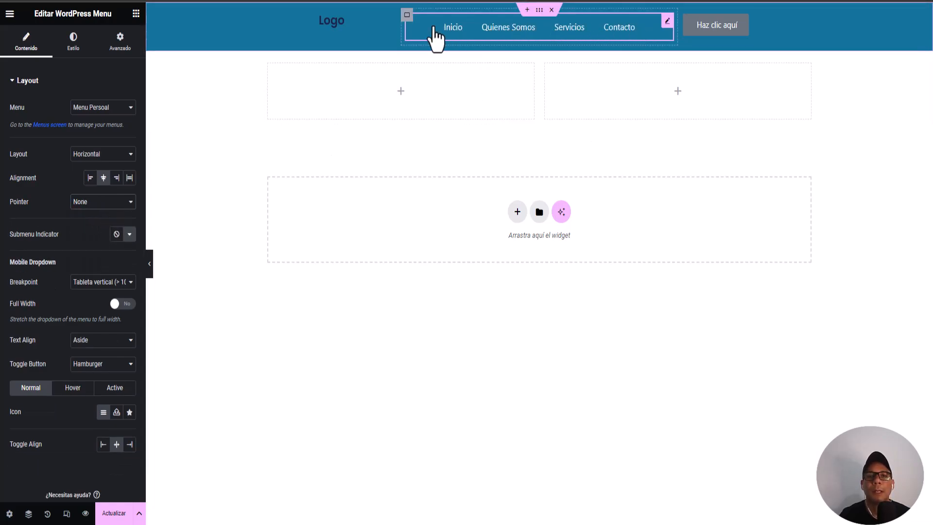
Step: Set the hover text color of the WordPress Menu items to orange, #CE5F0C
{"action": "left_click", "coordinate": [73, 44]}
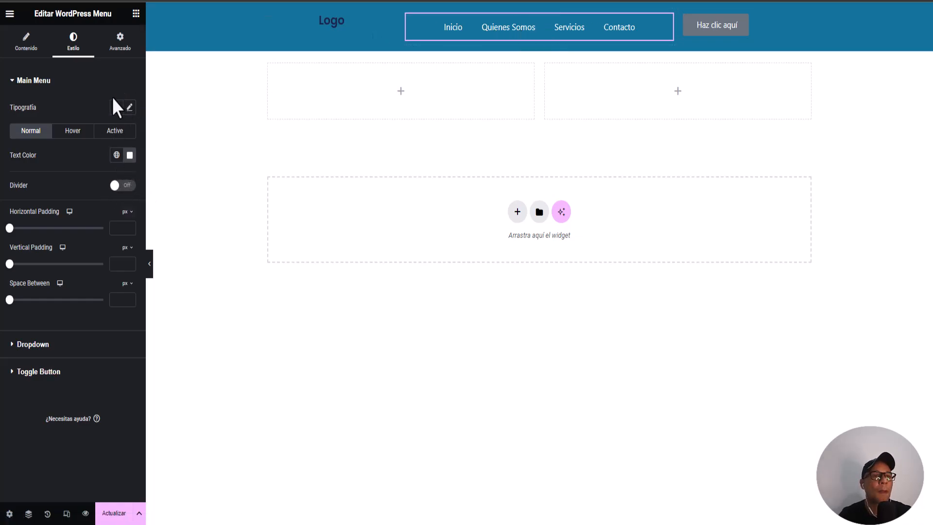
{"action": "left_click", "coordinate": [71, 139]}
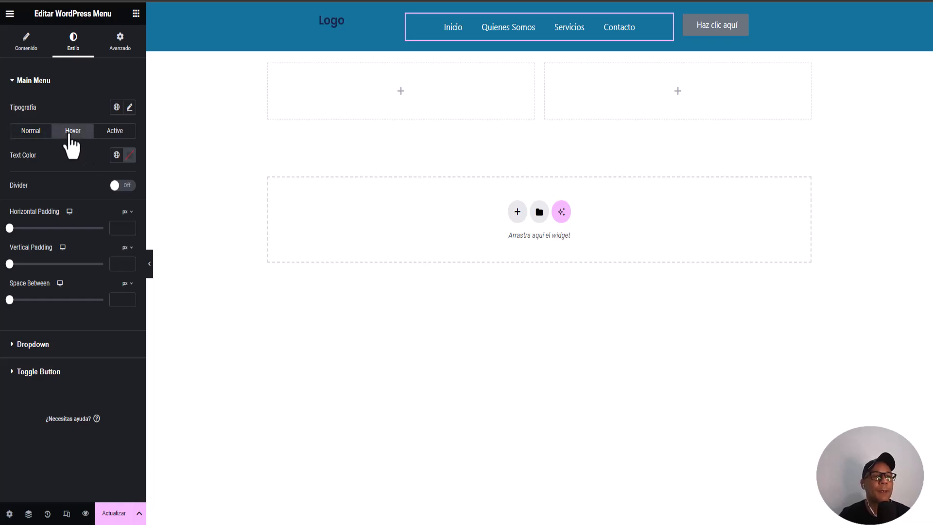
{"action": "left_click", "coordinate": [129, 155]}
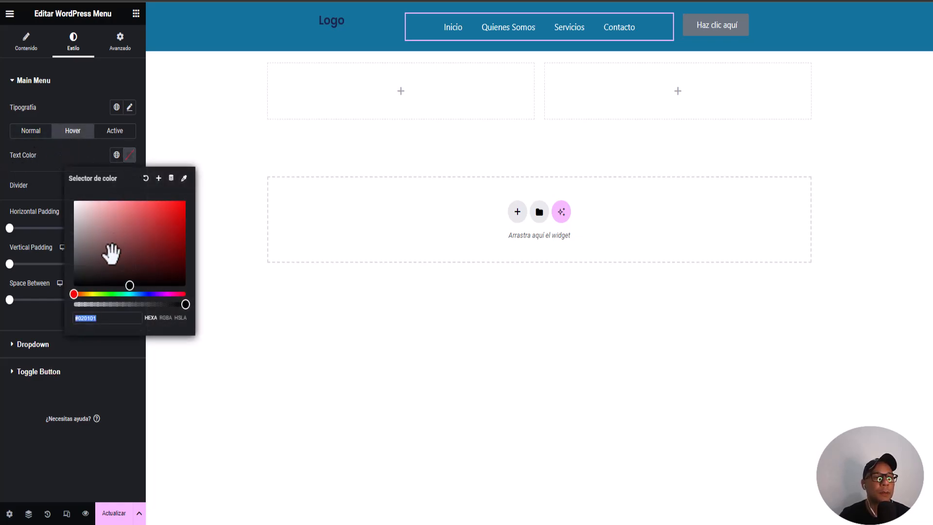
{"action": "left_click_drag", "start_coordinate": [134, 289], "coordinate": [180, 206]}
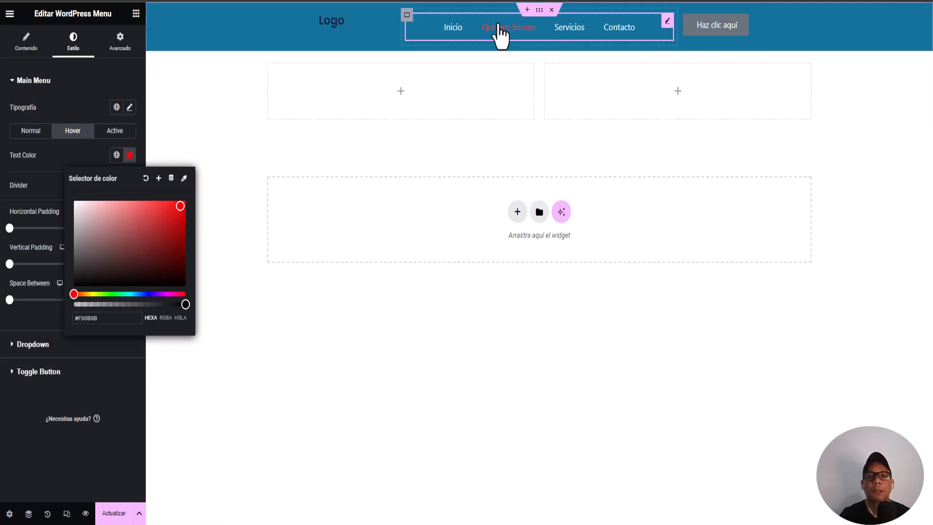
{"action": "left_click_drag", "start_coordinate": [75, 291], "coordinate": [82, 291]}
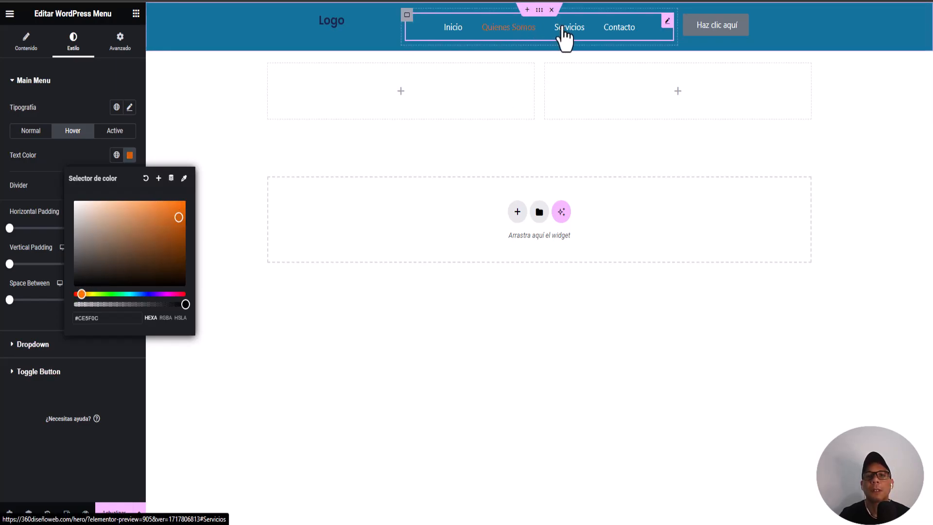
{"action": "left_click", "coordinate": [22, 166]}
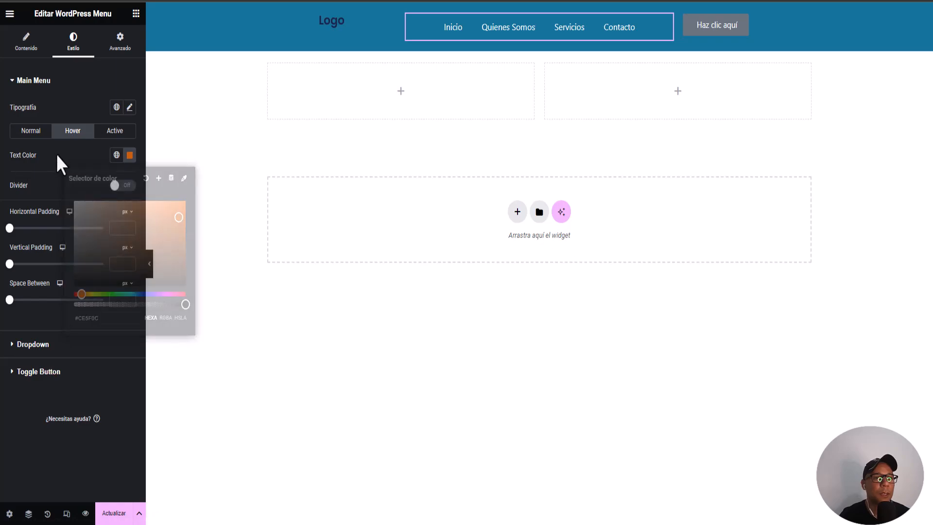
Step: Set the main menu's typography to size 17 px, weight 400 (Normal) and transformation Mayúsculas
{"action": "left_click", "coordinate": [129, 108]}
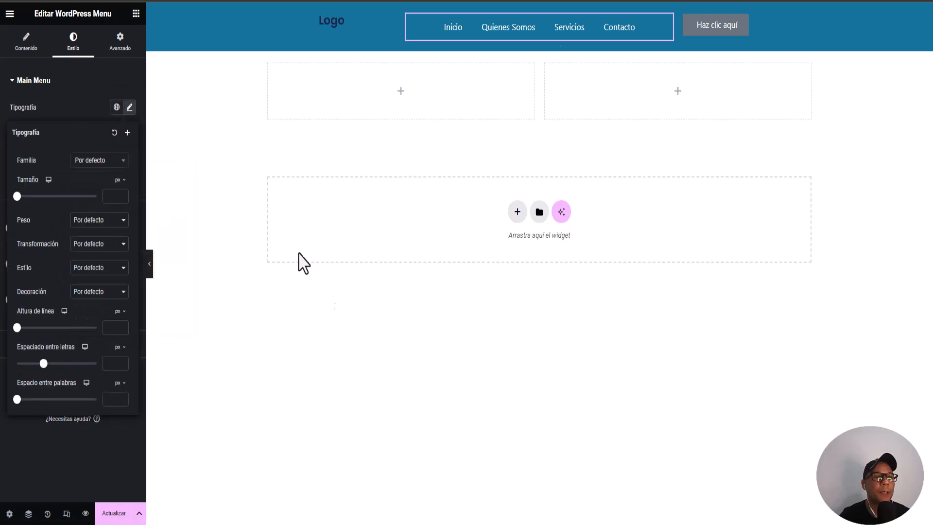
{"action": "left_click_drag", "start_coordinate": [18, 198], "coordinate": [23, 198]}
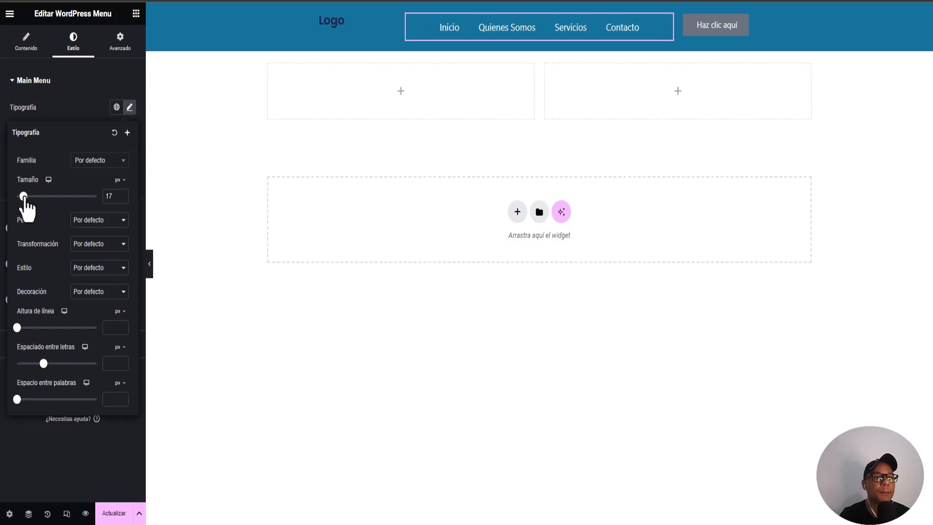
{"action": "left_click", "coordinate": [93, 221]}
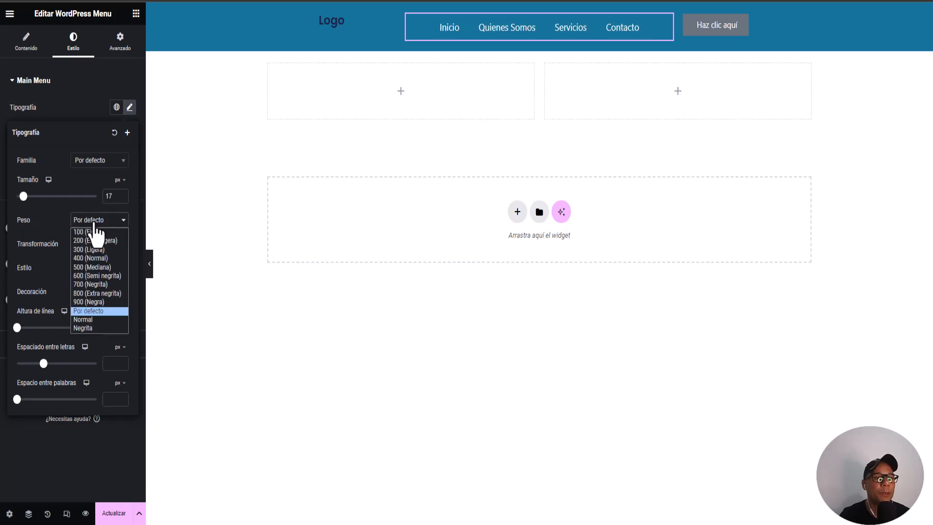
{"action": "left_click", "coordinate": [94, 258]}
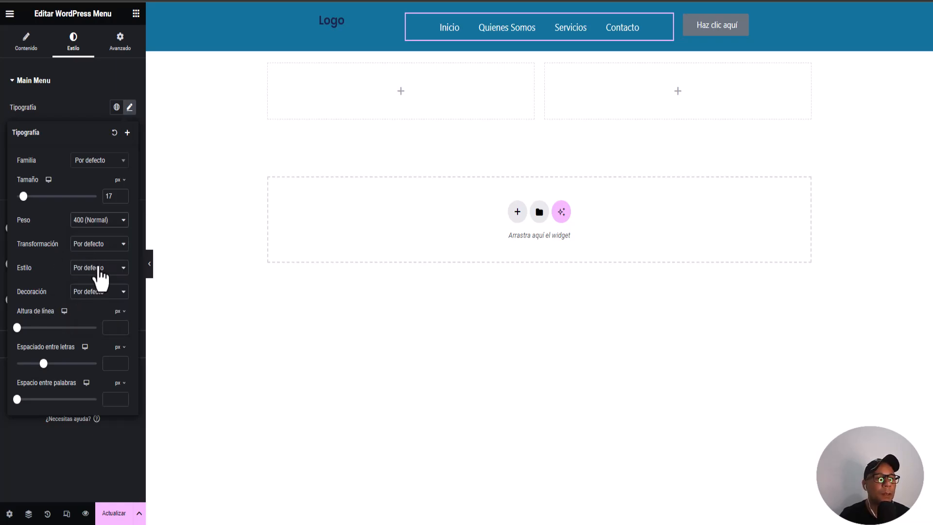
{"action": "left_click", "coordinate": [91, 246]}
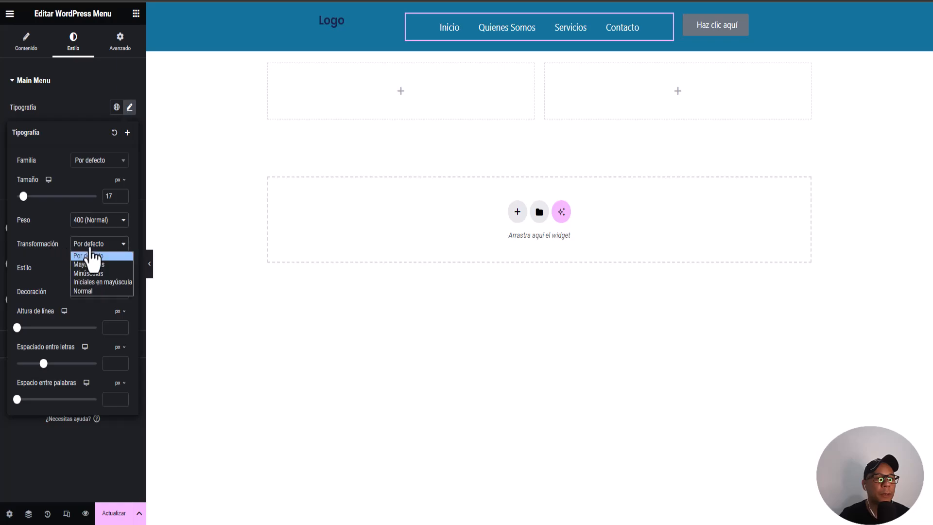
{"action": "left_click", "coordinate": [94, 256]}
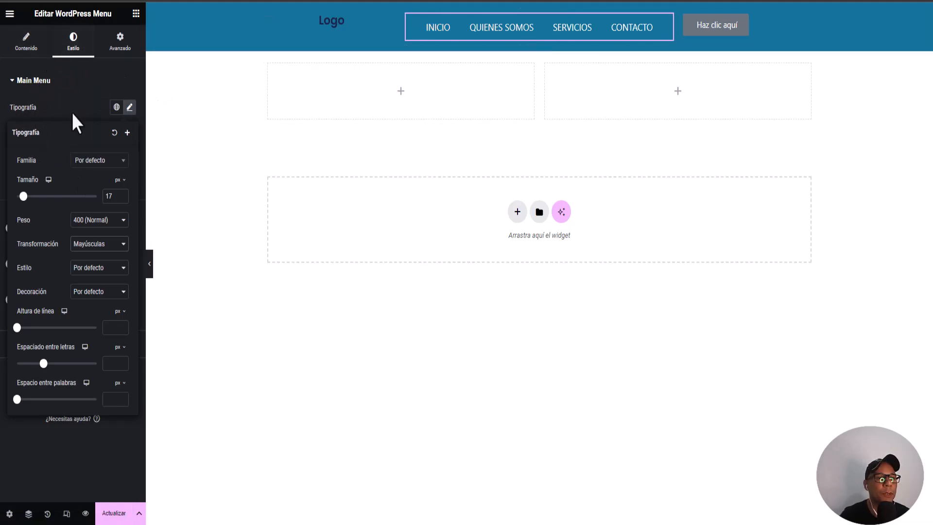
{"action": "left_click", "coordinate": [12, 82]}
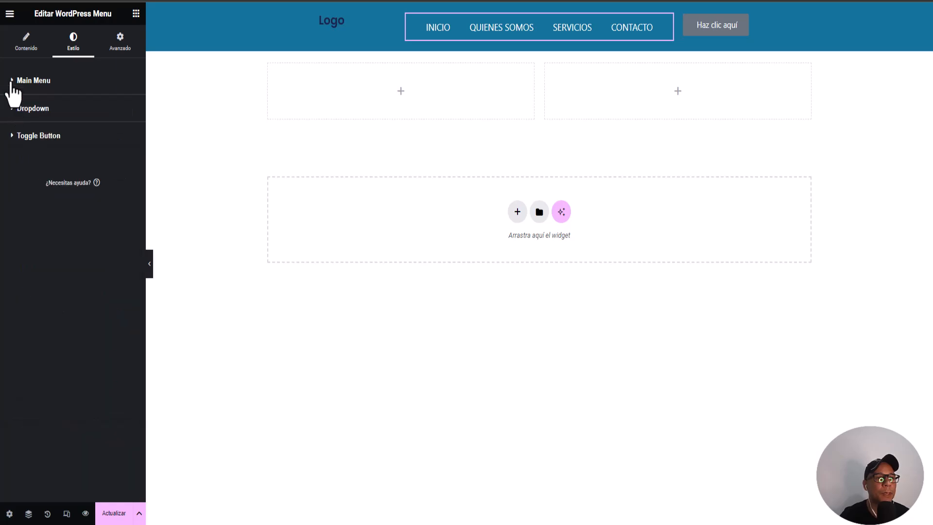
Step: Set the active text color of the WordPress Menu to green, #1F794B, and update the page
{"action": "left_click", "coordinate": [35, 81]}
{"action": "left_click", "coordinate": [34, 81]}
{"action": "left_click", "coordinate": [34, 81]}
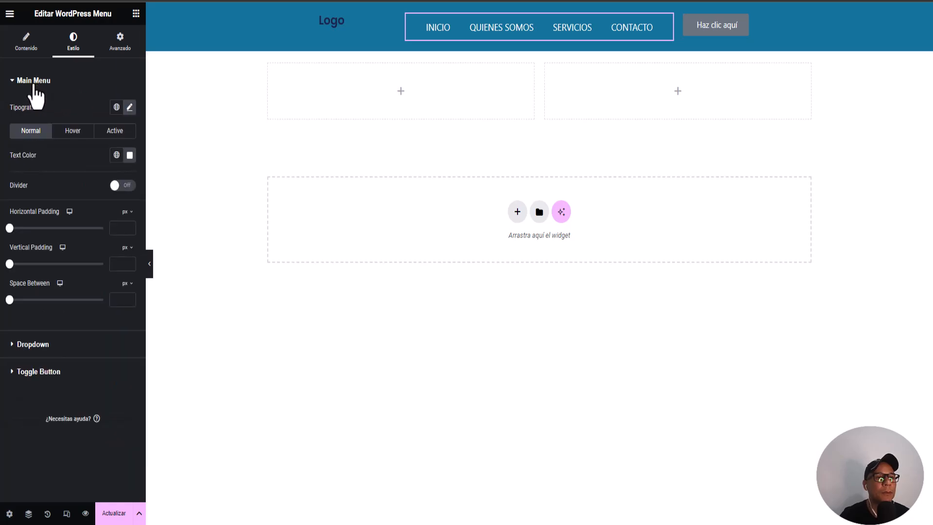
{"action": "left_click", "coordinate": [111, 136]}
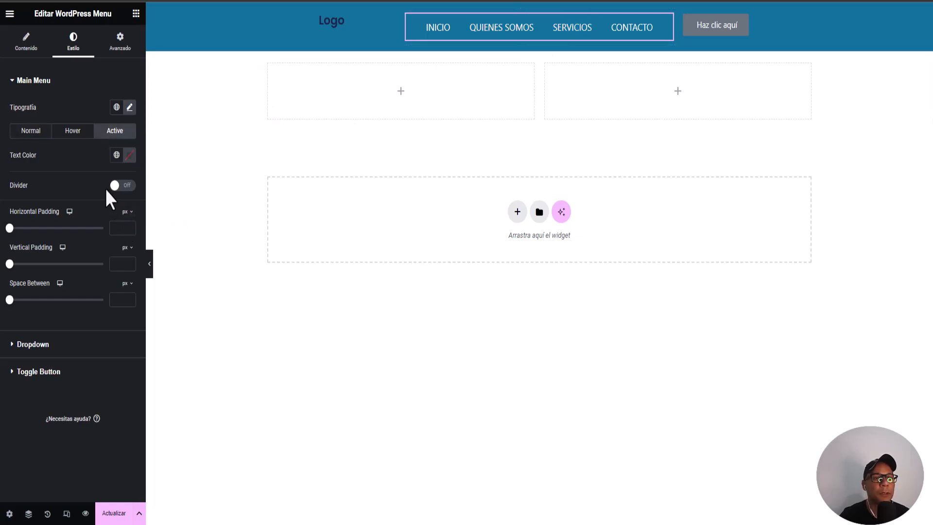
{"action": "left_click", "coordinate": [128, 157]}
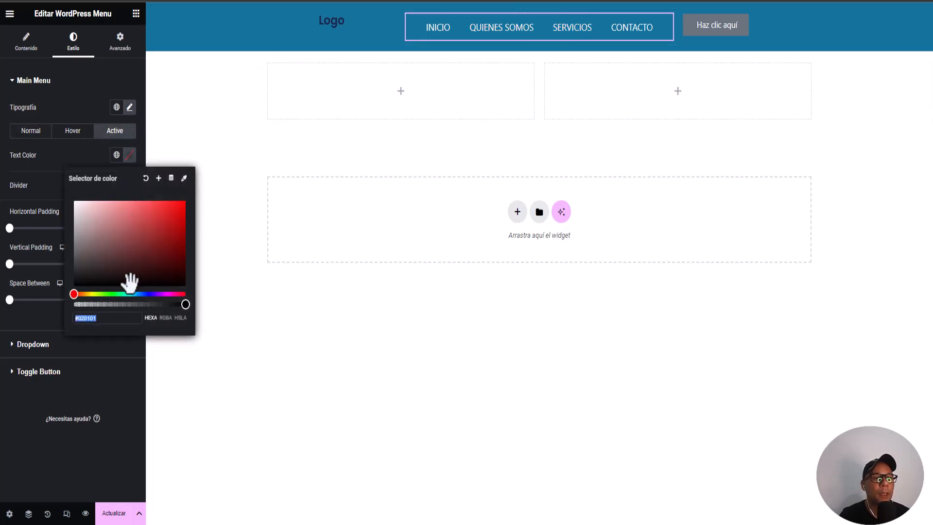
{"action": "left_click_drag", "start_coordinate": [78, 293], "coordinate": [120, 294]}
{"action": "left_click", "coordinate": [156, 248]}
{"action": "left_click_drag", "start_coordinate": [156, 248], "coordinate": [156, 245]}
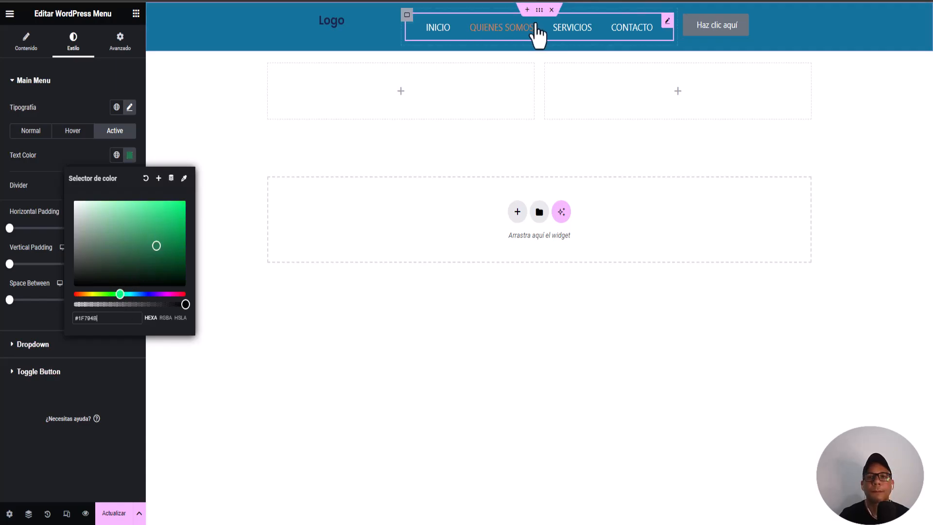
{"action": "left_click", "coordinate": [118, 398]}
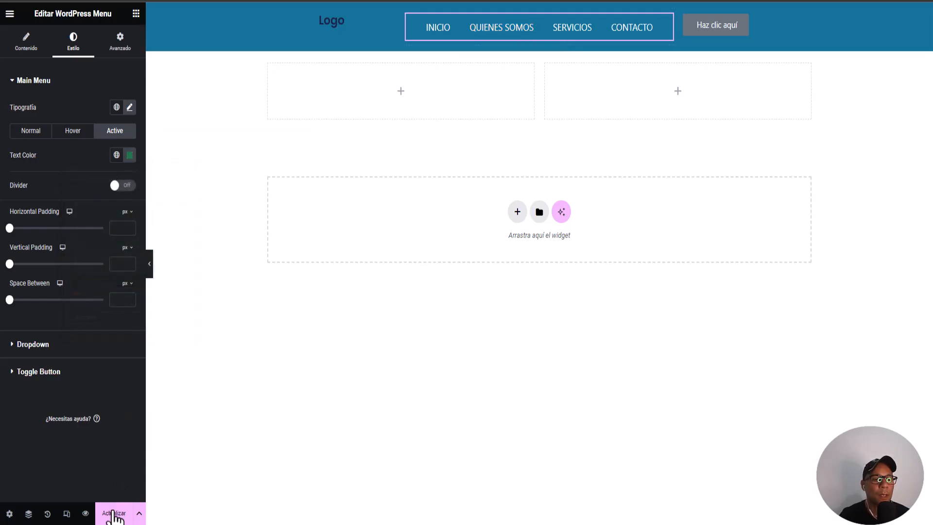
{"action": "left_click", "coordinate": [113, 513]}
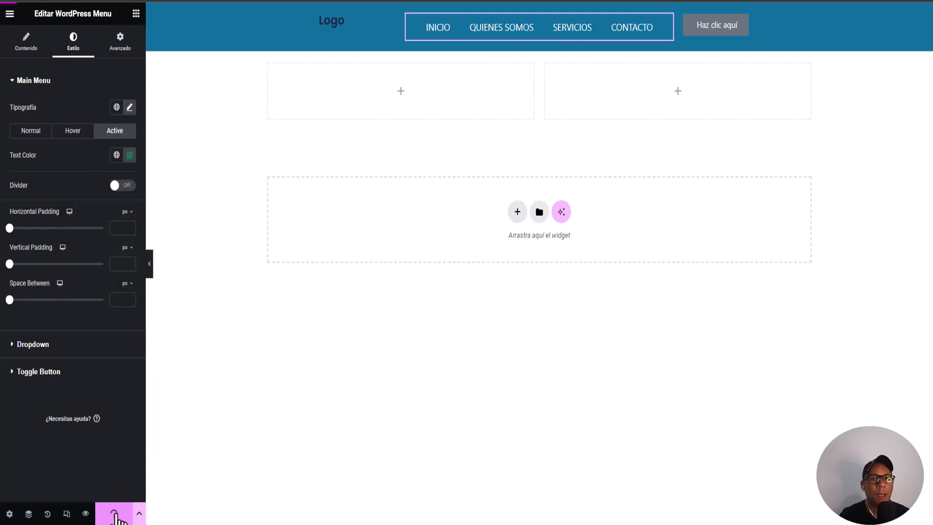
Step: Center-align the Haz clic aquí button within its column of the header container
{"action": "left_click", "coordinate": [709, 29]}
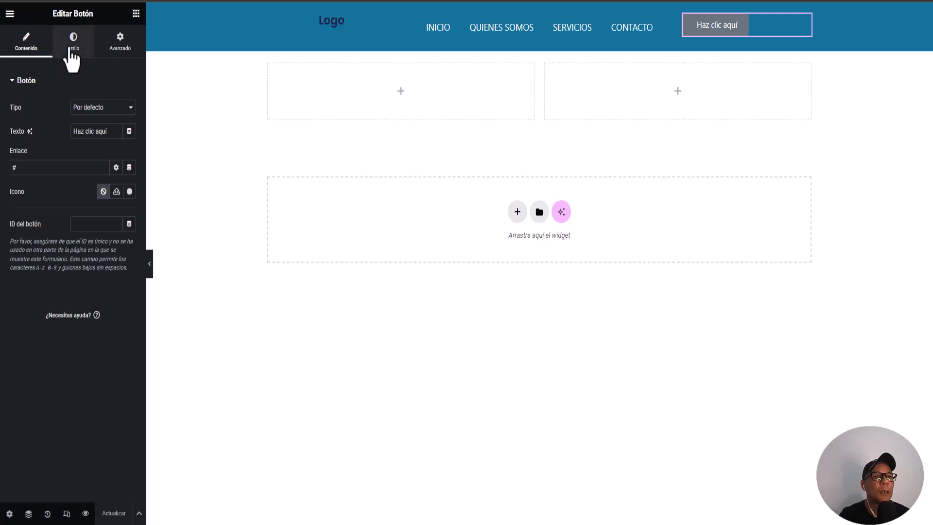
{"action": "left_click", "coordinate": [71, 48]}
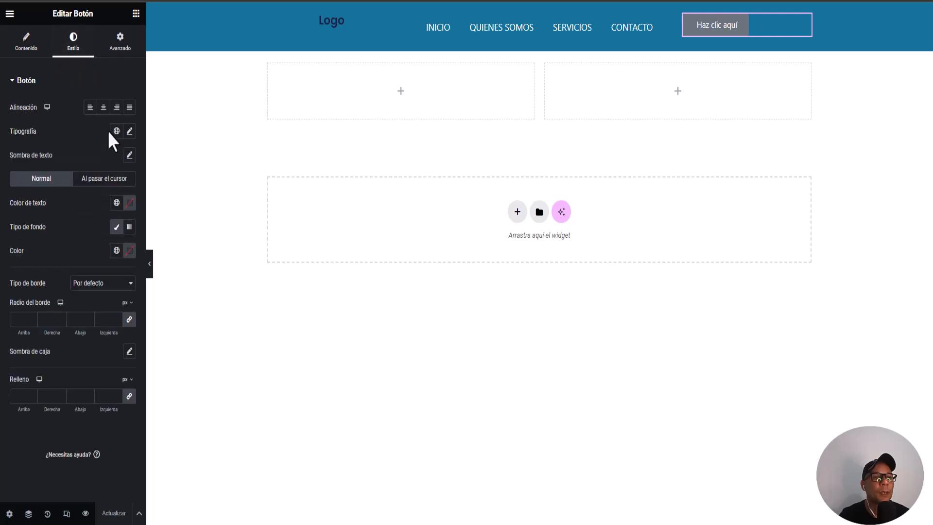
{"action": "left_click", "coordinate": [103, 107]}
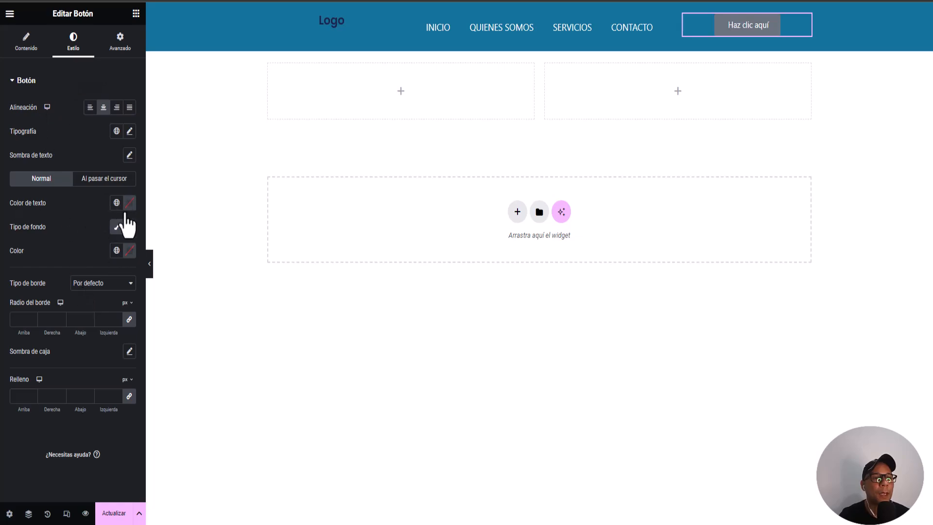
Step: Give the header button a classic background in orange, about #EC610D, for its normal state
{"action": "left_click", "coordinate": [128, 252]}
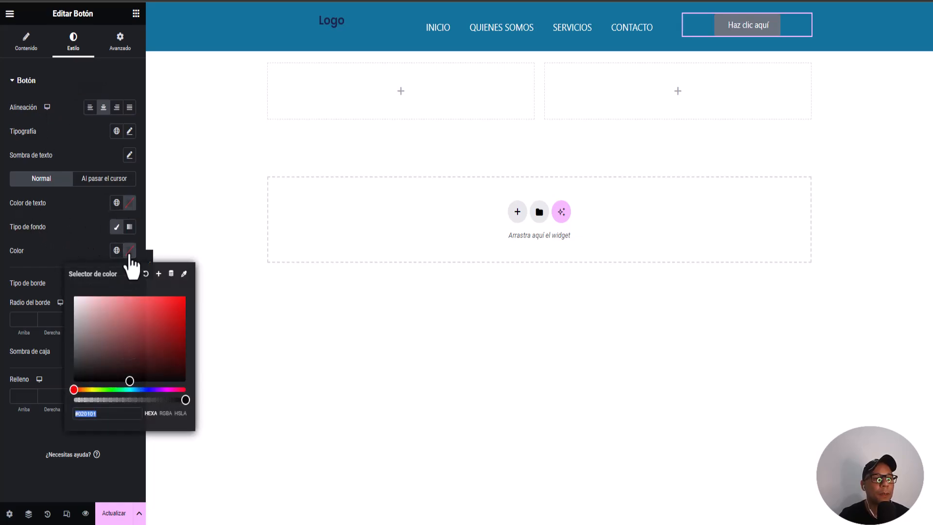
{"action": "left_click", "coordinate": [91, 226]}
{"action": "left_click", "coordinate": [116, 226]}
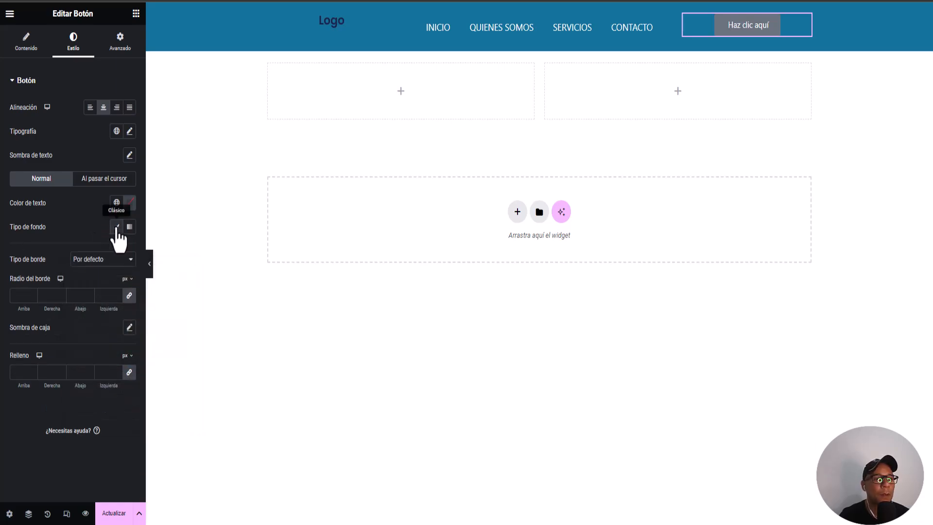
{"action": "left_click", "coordinate": [117, 227]}
{"action": "left_click", "coordinate": [129, 250]}
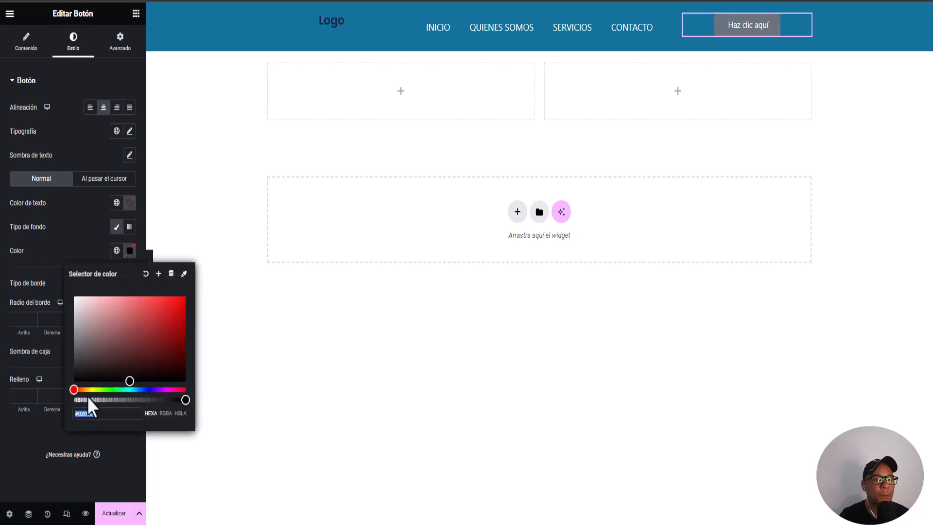
{"action": "left_click_drag", "start_coordinate": [73, 389], "coordinate": [179, 303]}
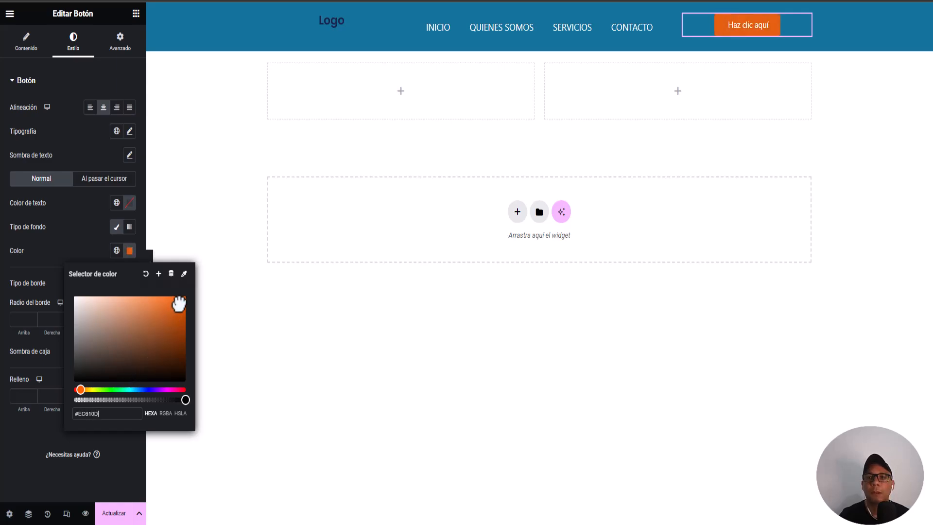
{"action": "left_click", "coordinate": [61, 256]}
Step: Set the header button's text to Cotización, correcting the accent, and select the value of its link
{"action": "left_click", "coordinate": [32, 45]}
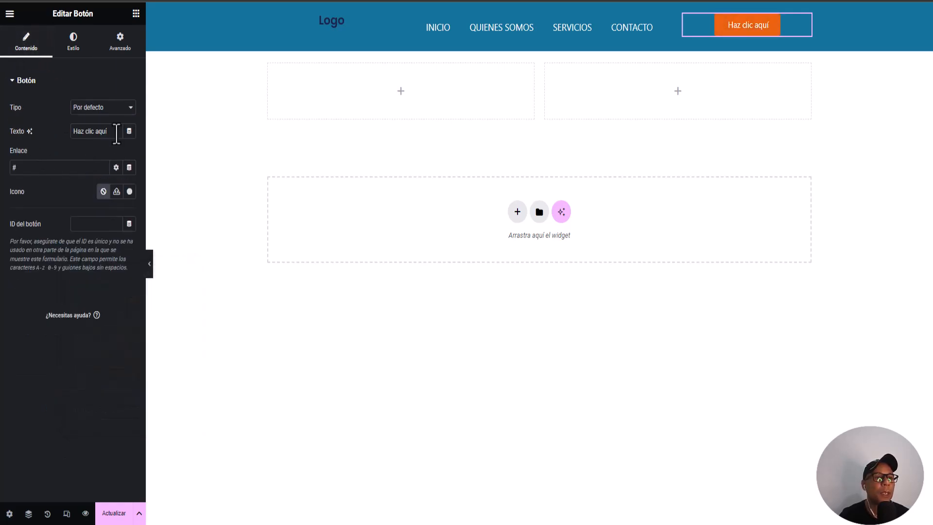
{"action": "left_click_drag", "start_coordinate": [113, 131], "coordinate": [22, 131]}
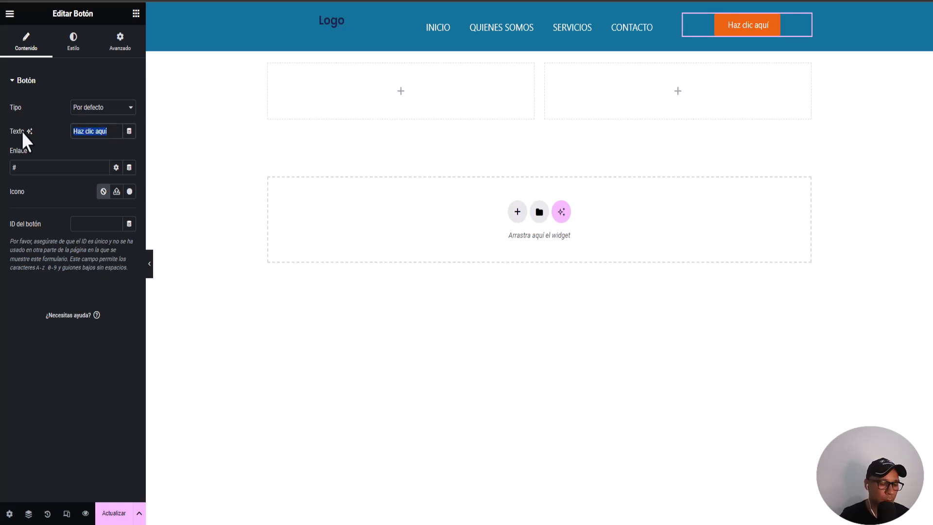
{"action": "type", "text": "Cotizacion"}
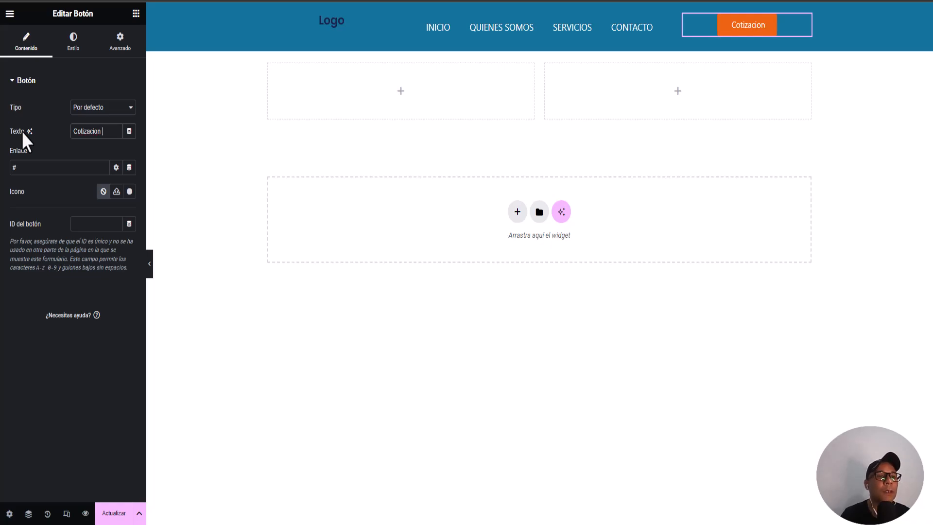
{"action": "right_click", "coordinate": [85, 131]}
{"action": "left_click", "coordinate": [91, 141]}
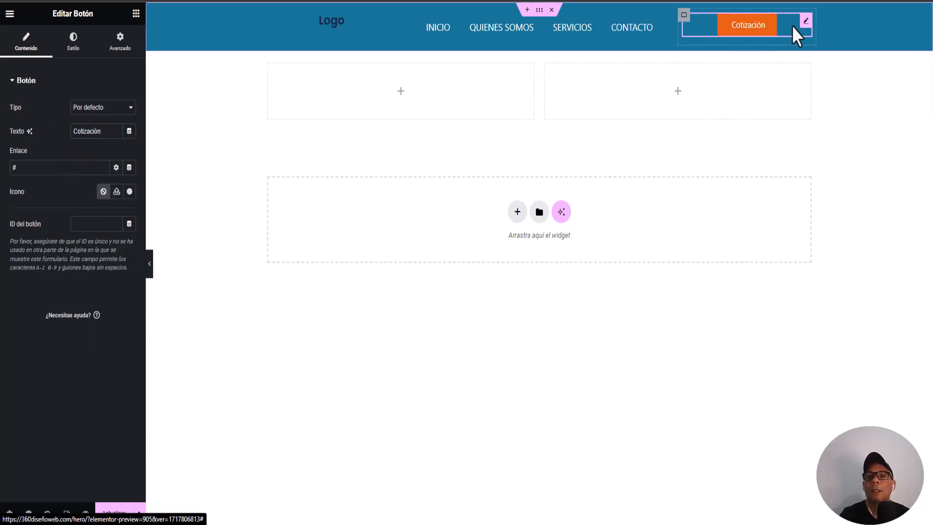
{"action": "left_click_drag", "start_coordinate": [48, 168], "coordinate": [8, 167]}
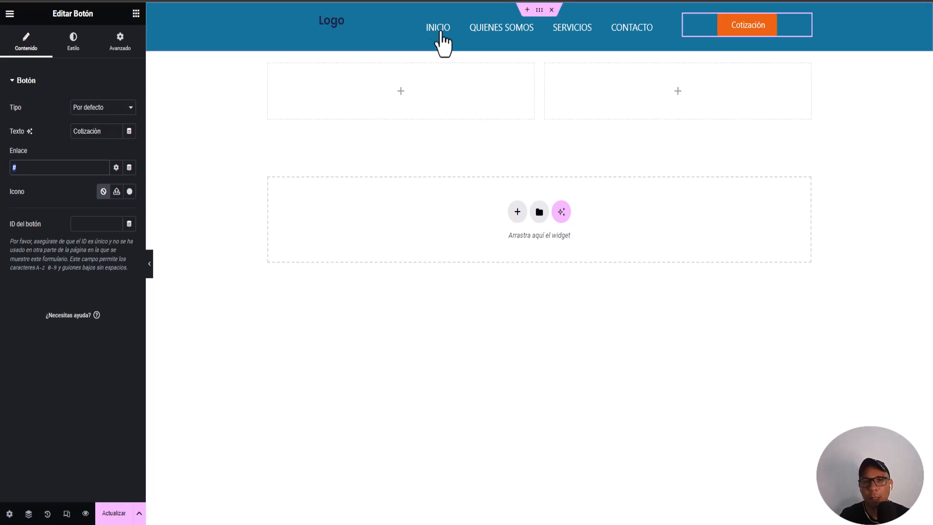
Step: Update the page, and set the two-column container's background type to video
{"action": "left_click", "coordinate": [113, 513]}
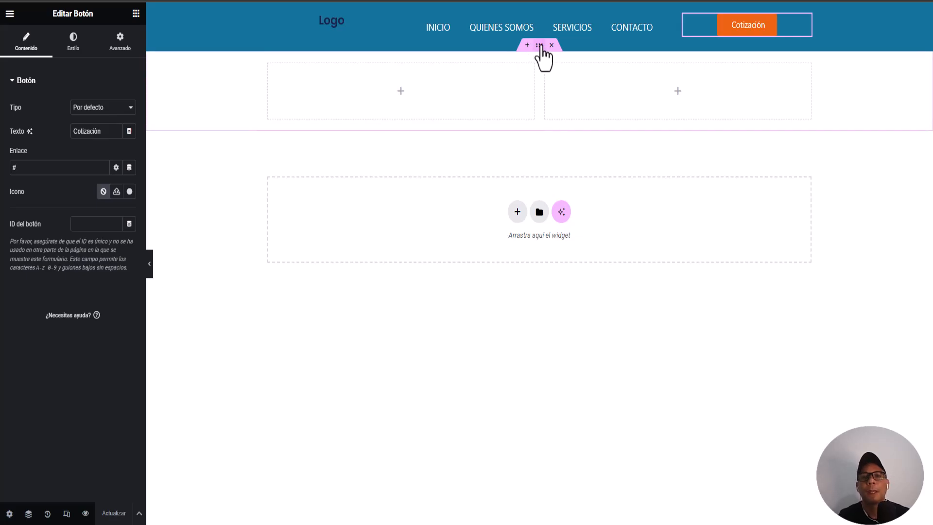
{"action": "left_click", "coordinate": [539, 47]}
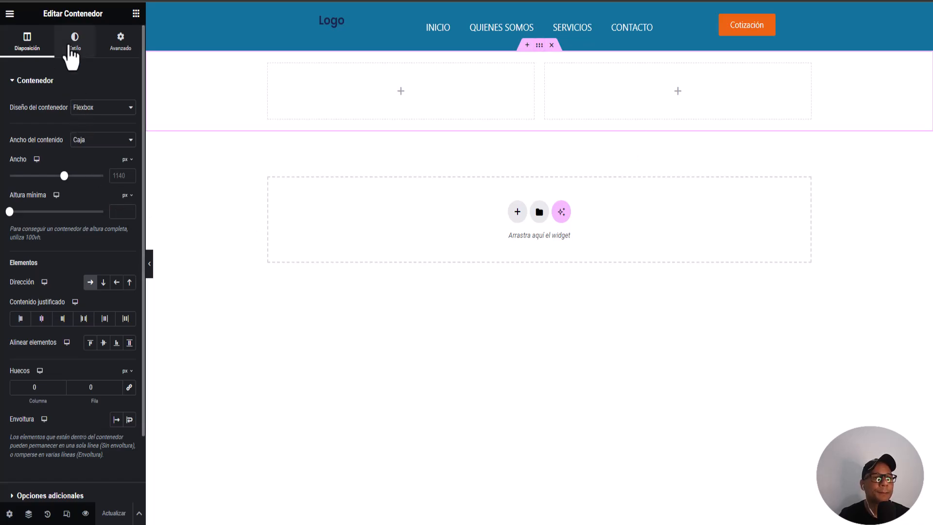
{"action": "left_click", "coordinate": [73, 46]}
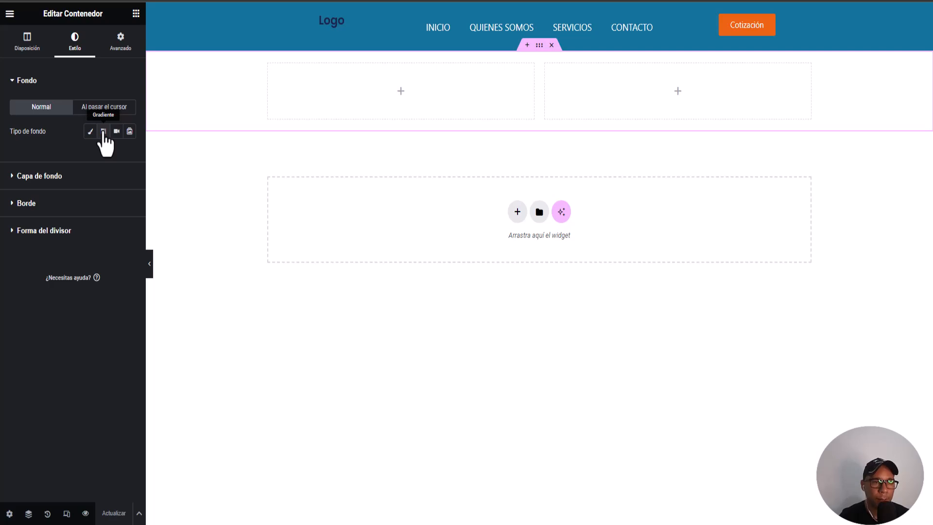
{"action": "left_click", "coordinate": [103, 136]}
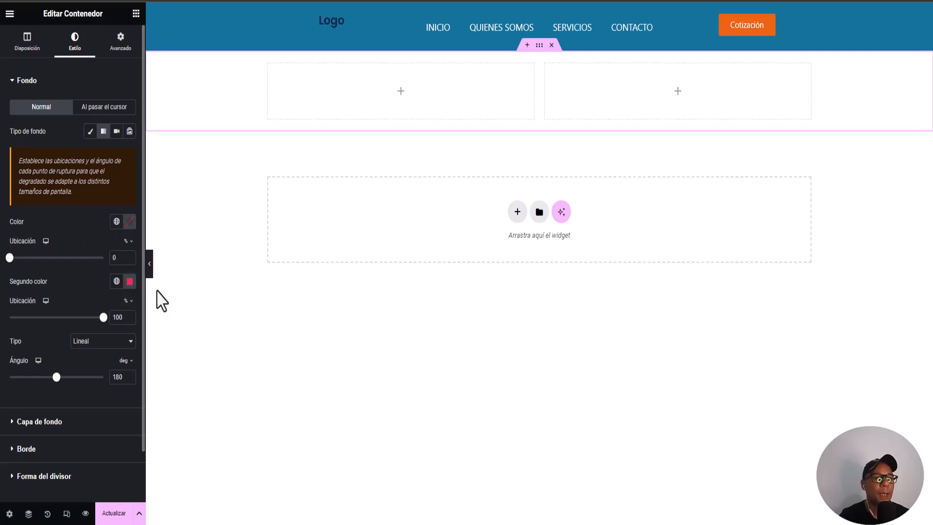
{"action": "left_click", "coordinate": [116, 132]}
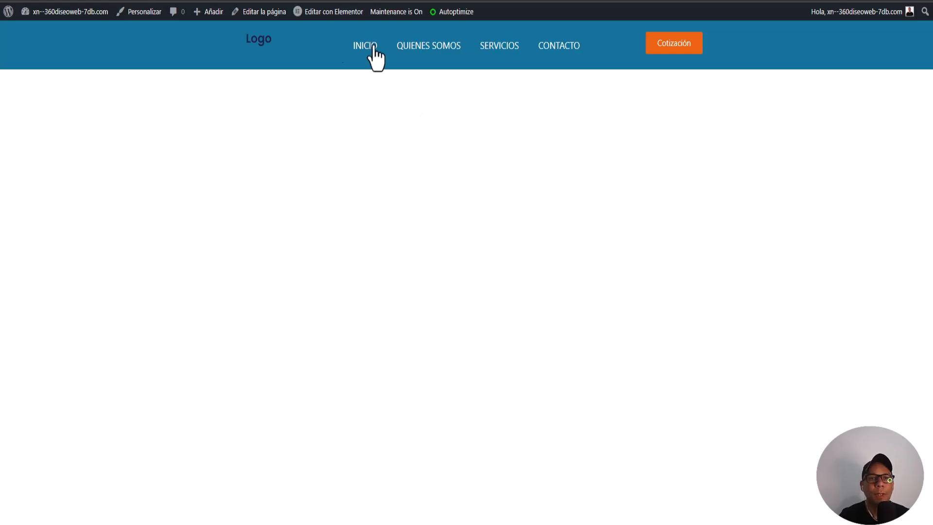
{"action": "mouse_move", "coordinate": [72, 9]}
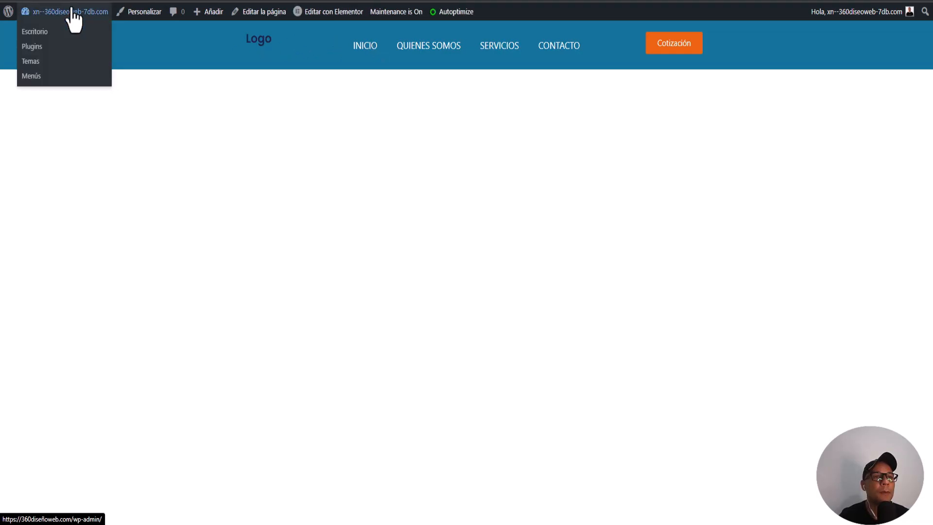
{"action": "left_click", "coordinate": [35, 31]}
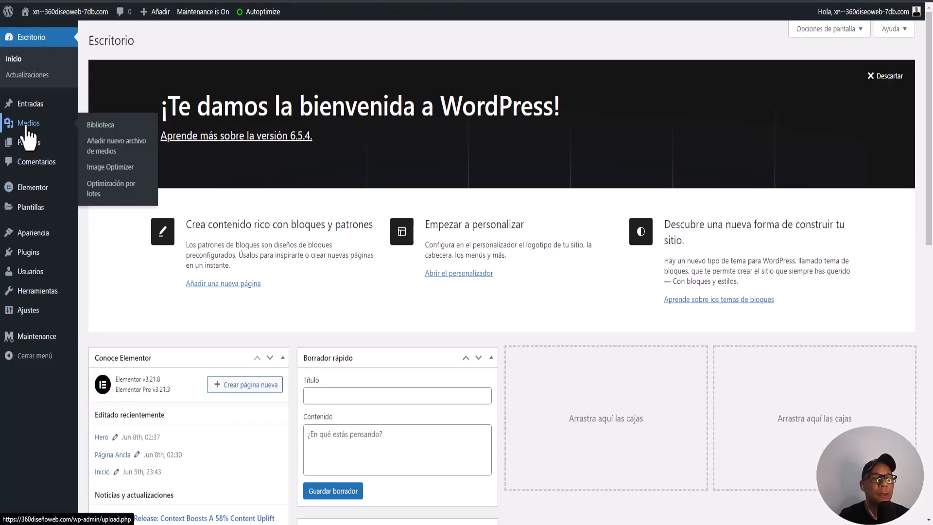
{"action": "left_click", "coordinate": [27, 127]}
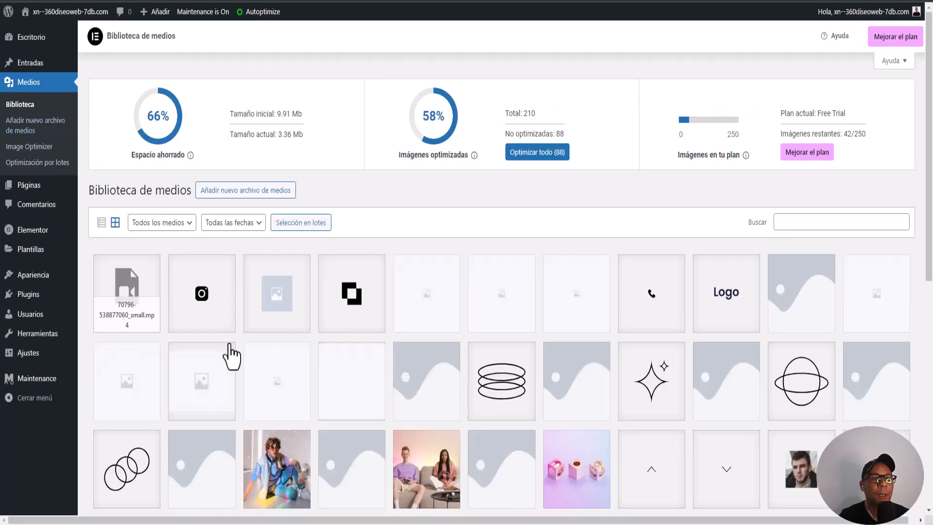
{"action": "left_click", "coordinate": [137, 309]}
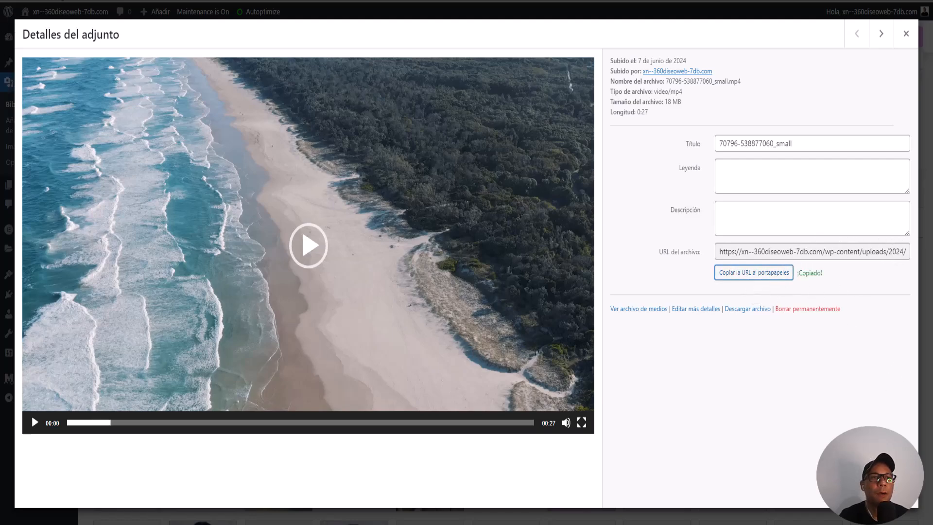
Step: Return to the Elementor editor and paste the copied MP4 URL as the two-column container's background video link
{"action": "key", "text": "ctrl+Tab"}
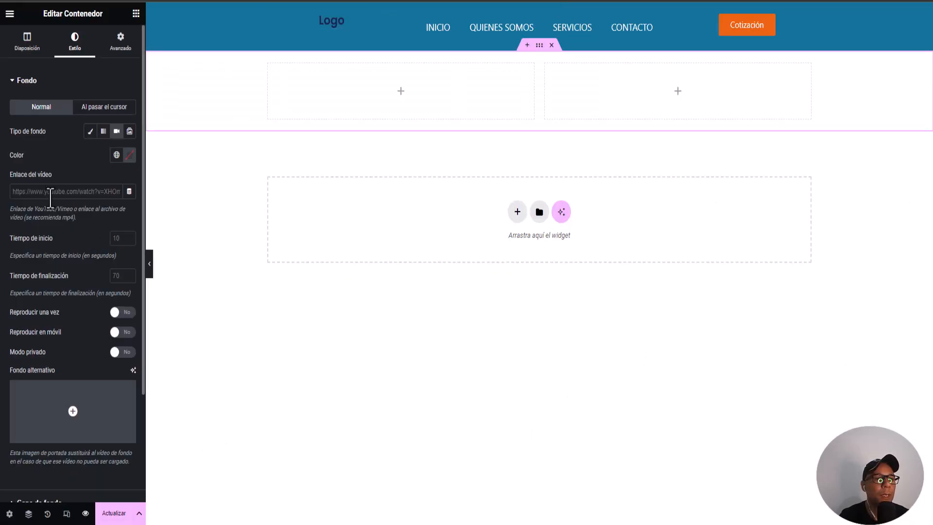
{"action": "right_click", "coordinate": [51, 192]}
{"action": "left_click", "coordinate": [87, 302]}
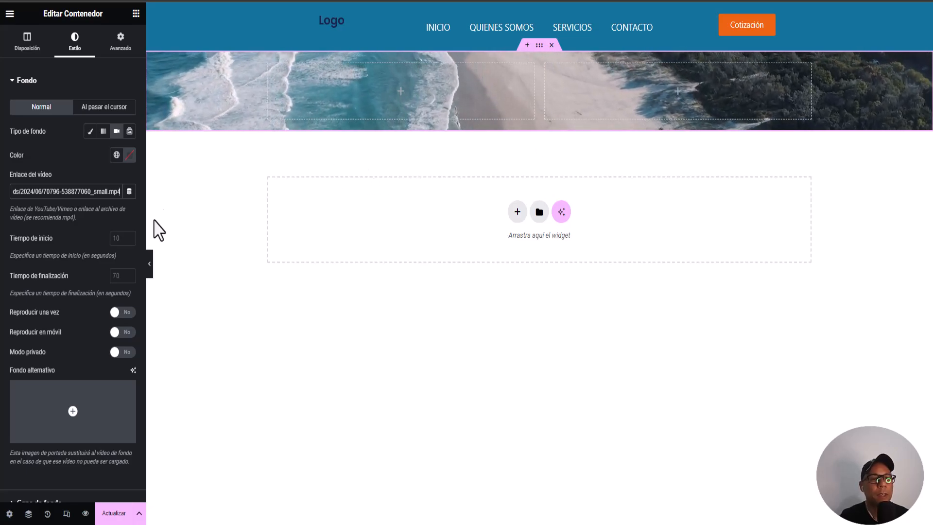
Step: Set the video container's minimum height to 648 px and update the page
{"action": "left_click", "coordinate": [27, 44]}
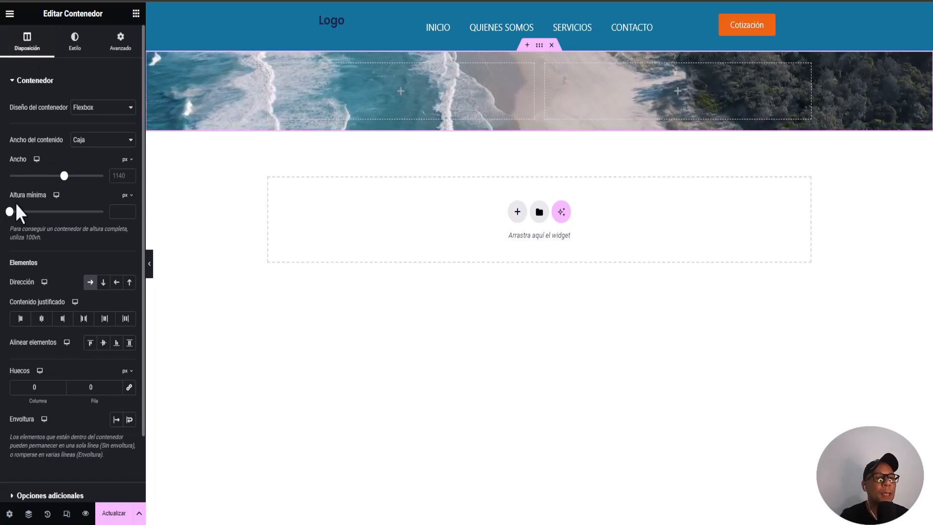
{"action": "left_click_drag", "start_coordinate": [16, 215], "coordinate": [52, 213]}
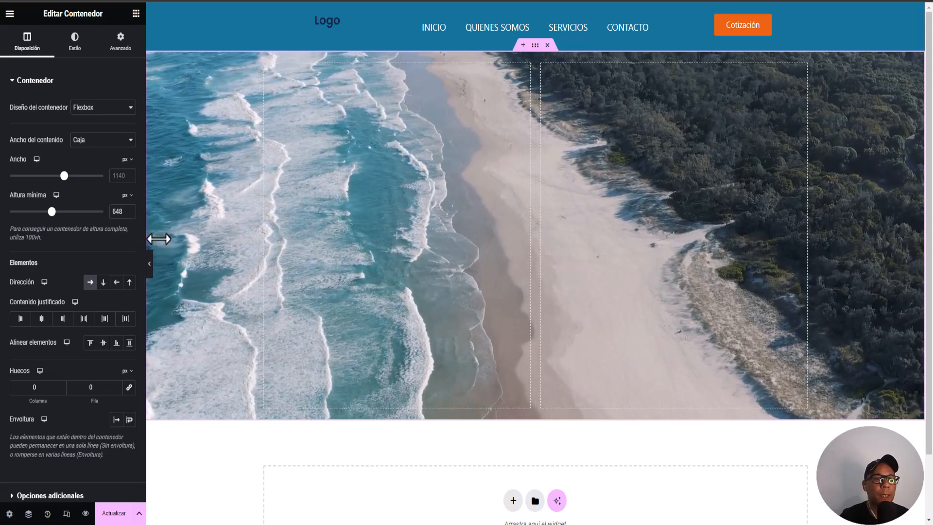
{"action": "left_click", "coordinate": [114, 513]}
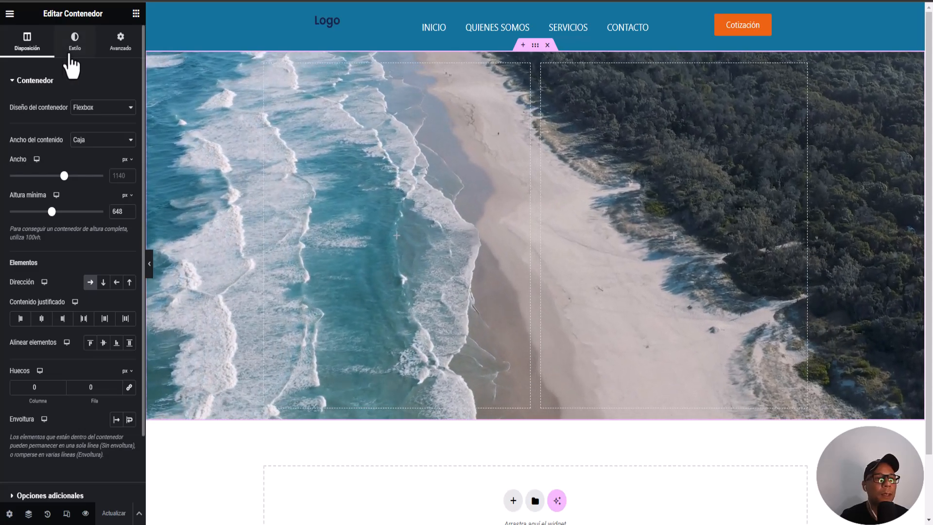
Step: Add an Encabezado widget to the first column of the video container
{"action": "left_click", "coordinate": [136, 13]}
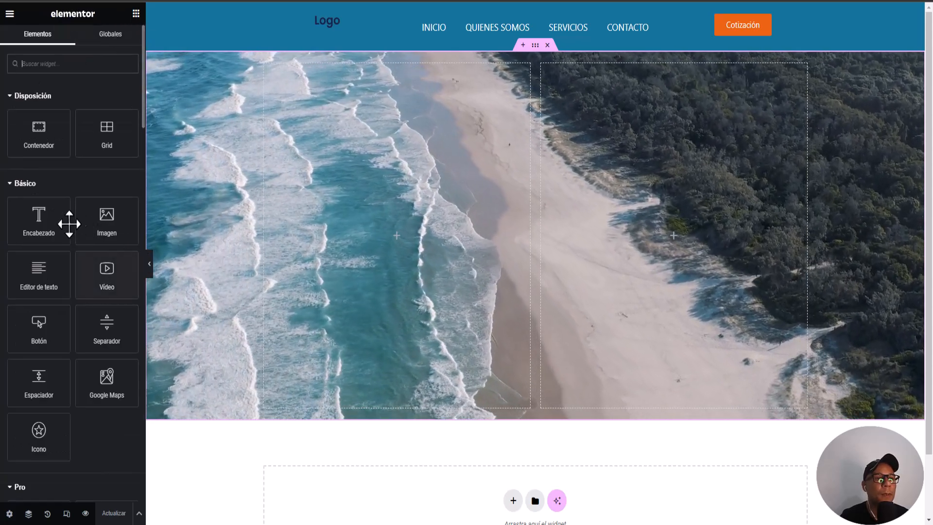
{"action": "left_click_drag", "start_coordinate": [37, 228], "coordinate": [290, 268]}
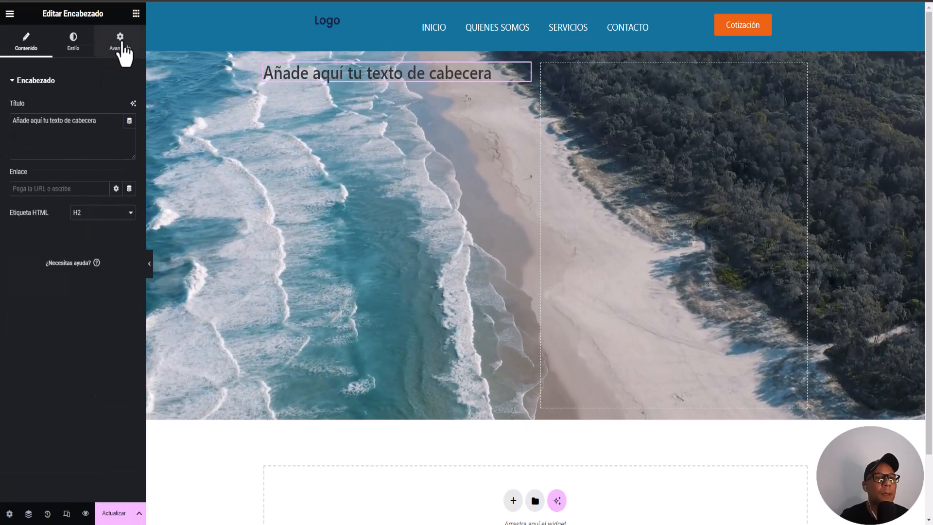
Step: Try to place an Editor de texto widget beside the placeholder heading, and undo the placement
{"action": "left_click", "coordinate": [136, 14]}
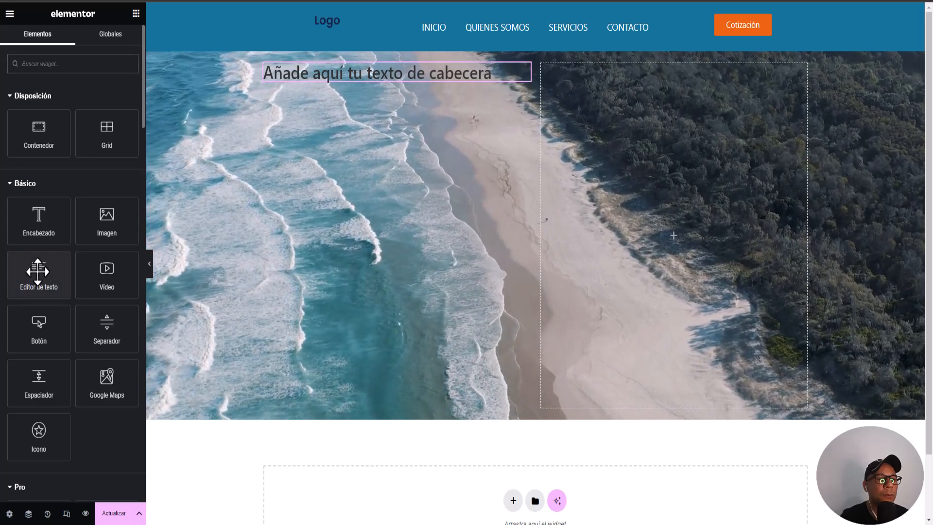
{"action": "left_click_drag", "start_coordinate": [39, 272], "coordinate": [356, 95]}
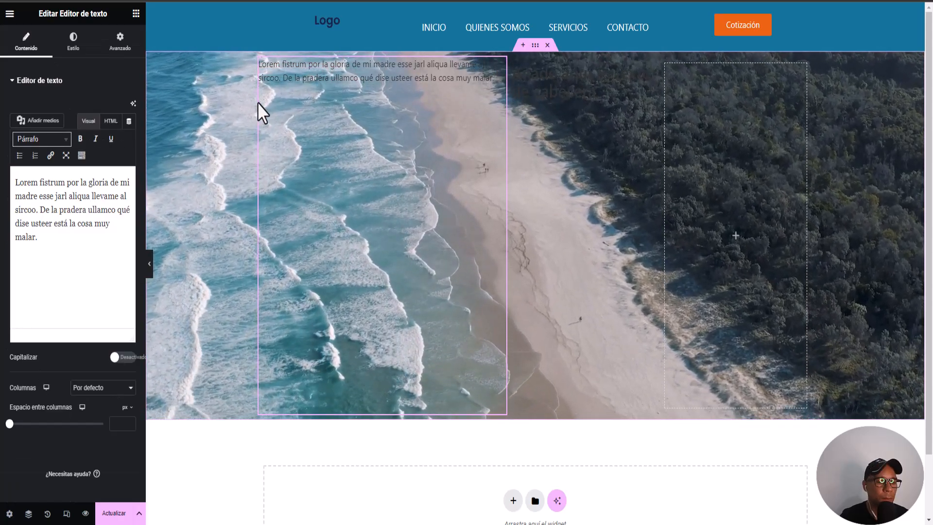
{"action": "key", "text": "ctrl+z"}
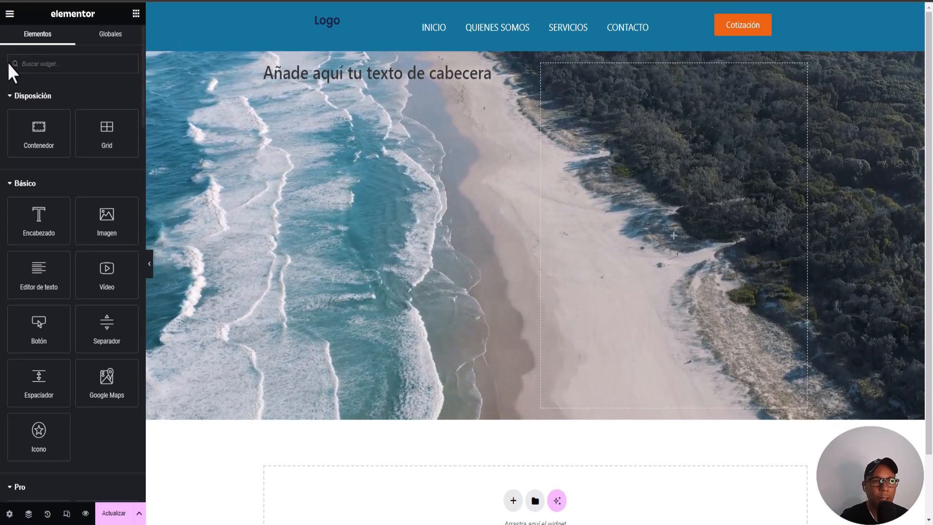
Step: Paste the H1 heading "¡Descubre el Paraíso: Vacaciones de Ensueño en Nuestra Playa Exclusiva!" below the placeholder heading and delete the placeholder
{"action": "left_click", "coordinate": [365, 72]}
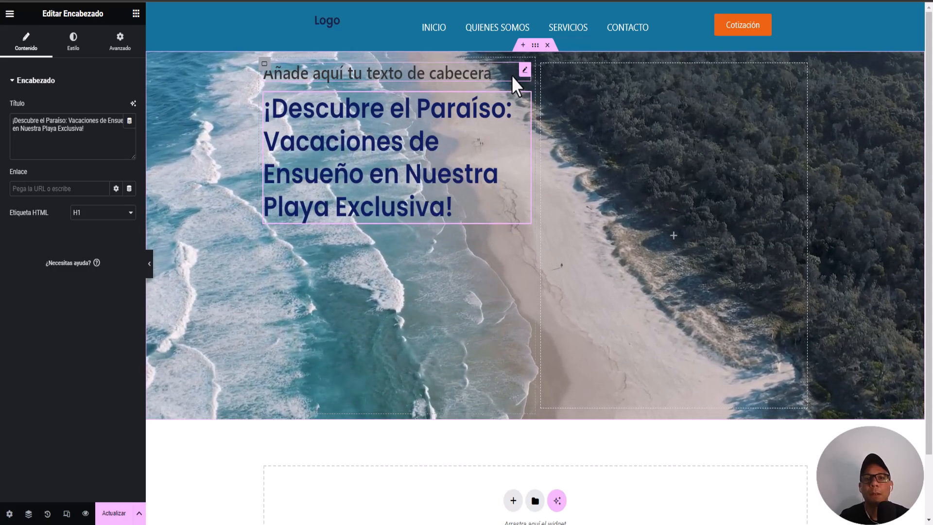
{"action": "right_click", "coordinate": [491, 93]}
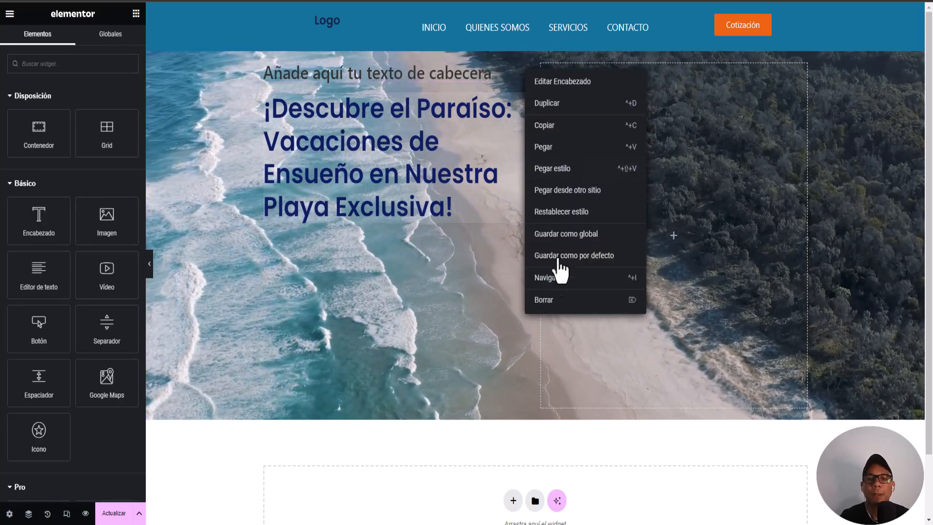
{"action": "left_click", "coordinate": [544, 299]}
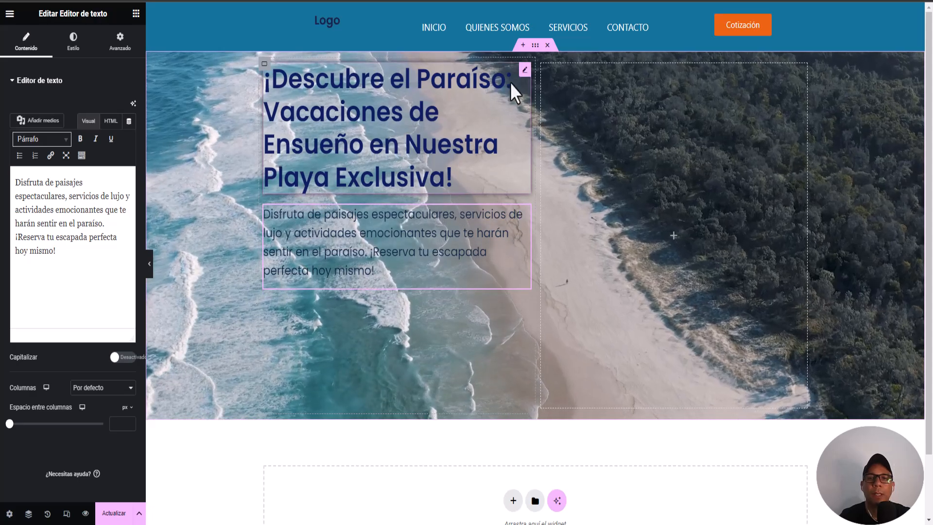
Step: Examine the Descubre el Paraíso heading's text color and its typography settings, including size and weight
{"action": "left_click", "coordinate": [365, 107]}
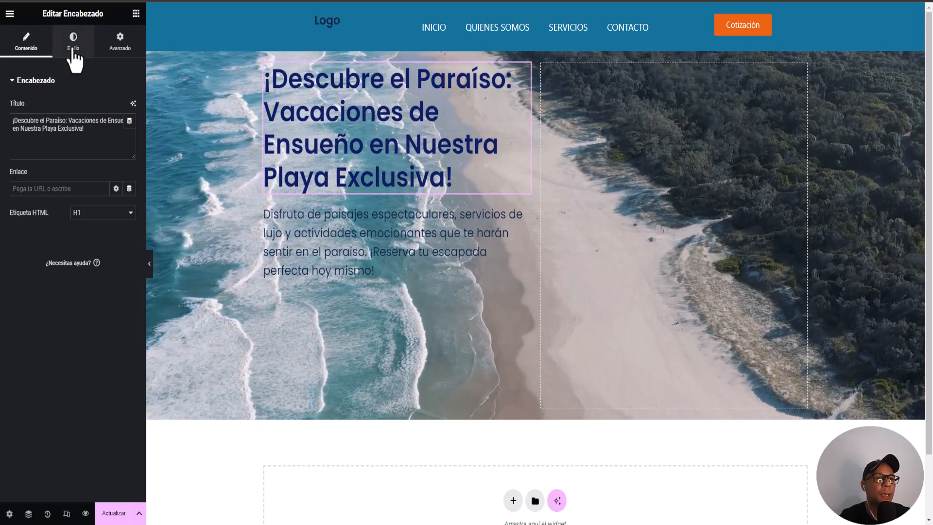
{"action": "left_click", "coordinate": [74, 49]}
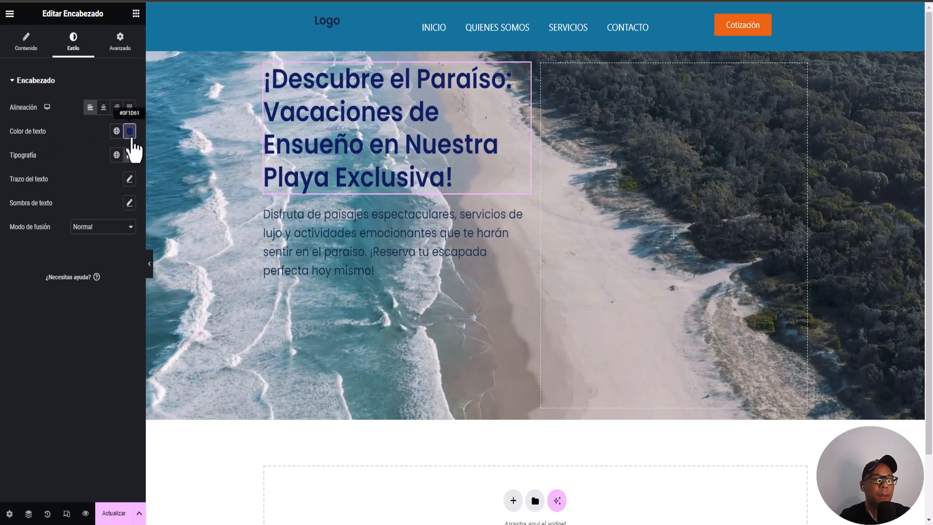
{"action": "left_click", "coordinate": [130, 135]}
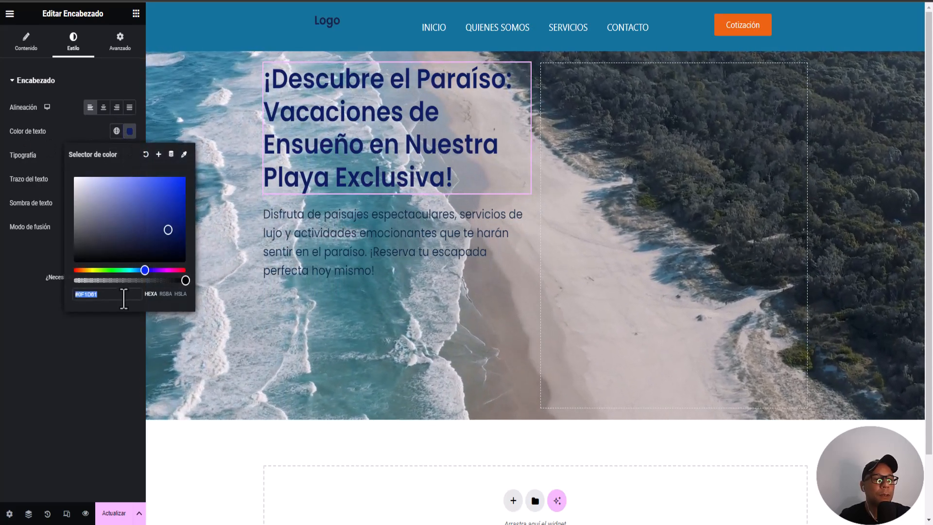
{"action": "left_click", "coordinate": [129, 132]}
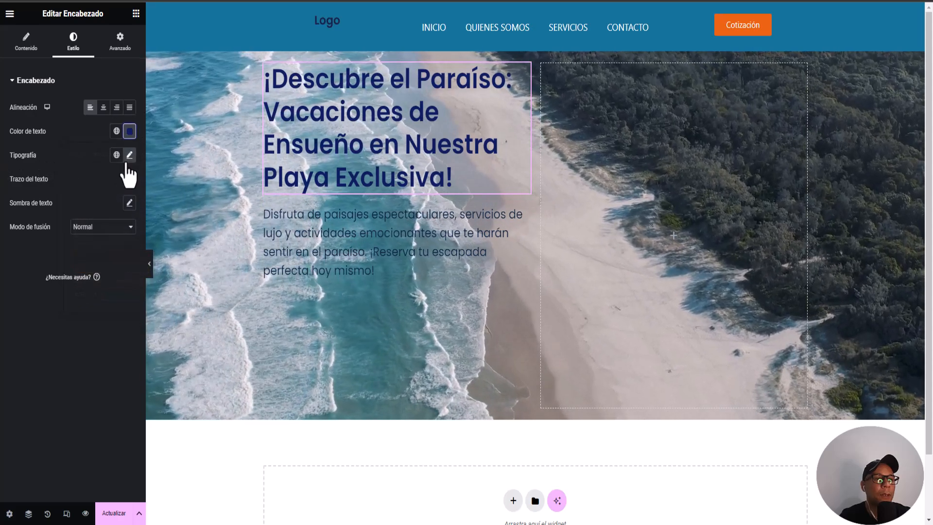
{"action": "left_click", "coordinate": [130, 155]}
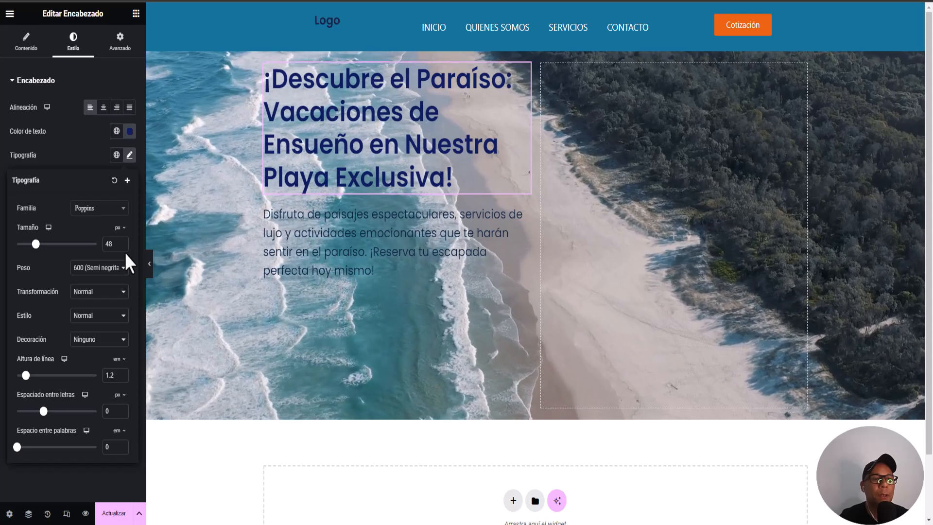
{"action": "left_click", "coordinate": [90, 269]}
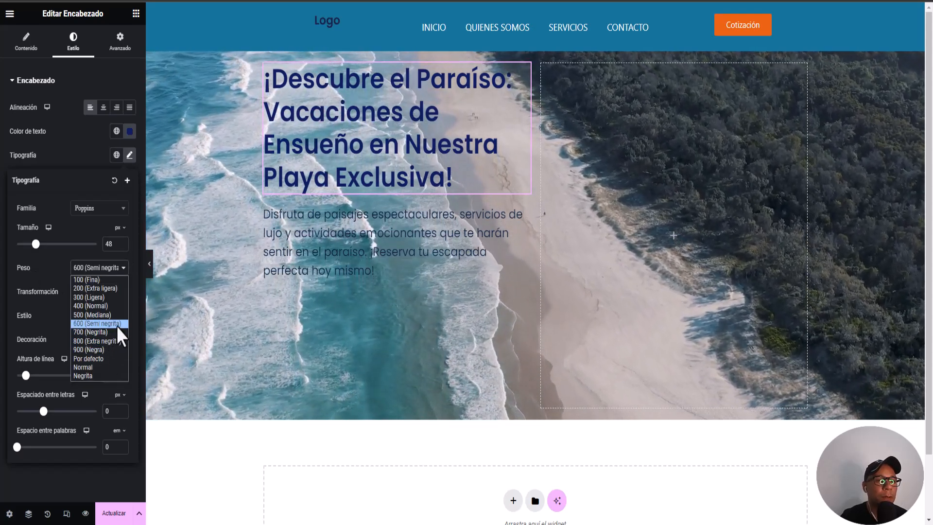
{"action": "left_click", "coordinate": [78, 254]}
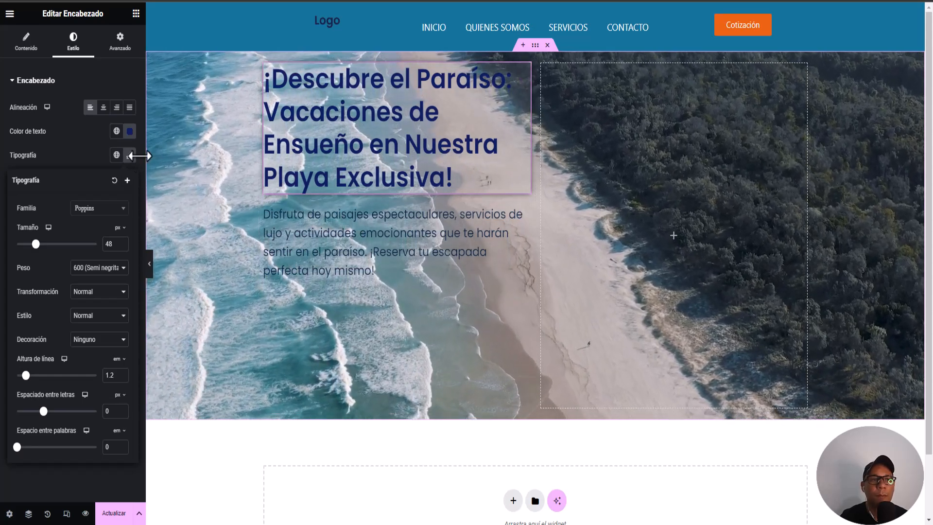
Step: Examine the Descubre el Paraíso heading's advanced layout and its normal-state background type and color
{"action": "left_click", "coordinate": [117, 63]}
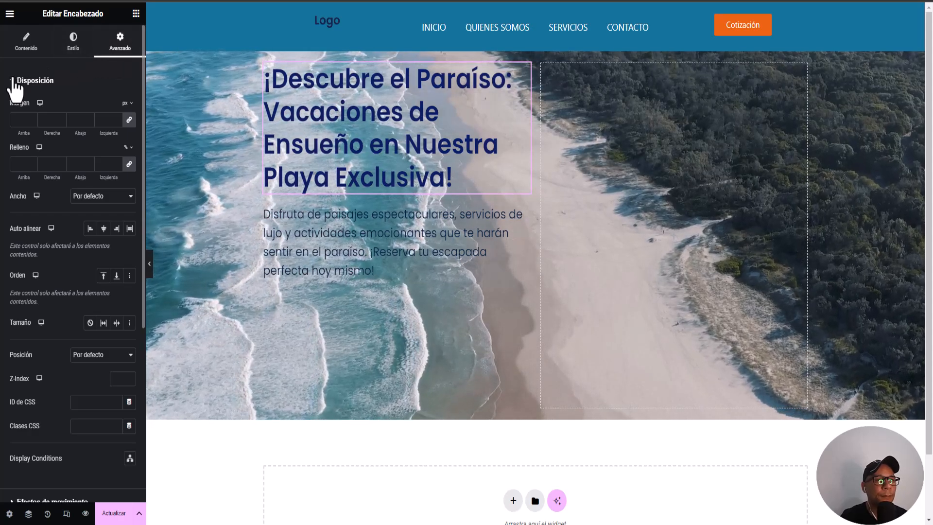
{"action": "left_click", "coordinate": [15, 82]}
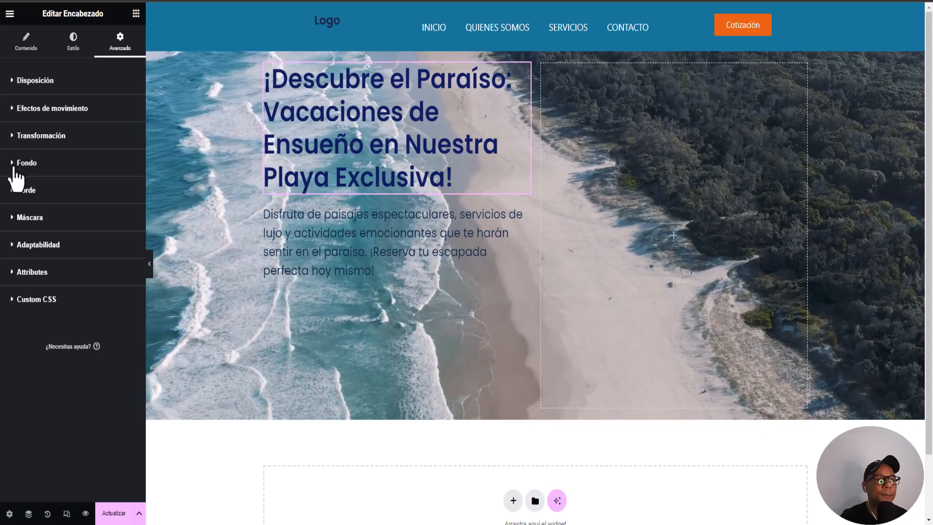
{"action": "left_click", "coordinate": [14, 168]}
{"action": "left_click", "coordinate": [14, 168]}
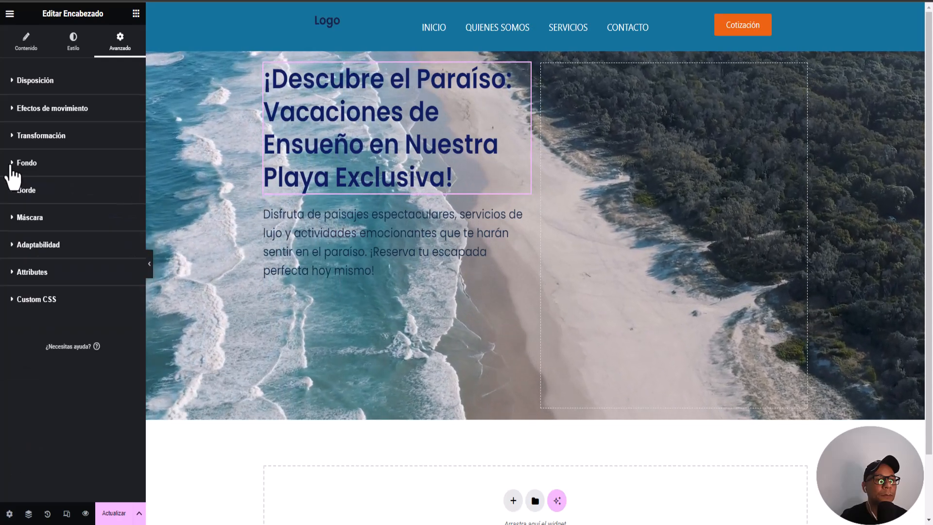
{"action": "left_click", "coordinate": [14, 165]}
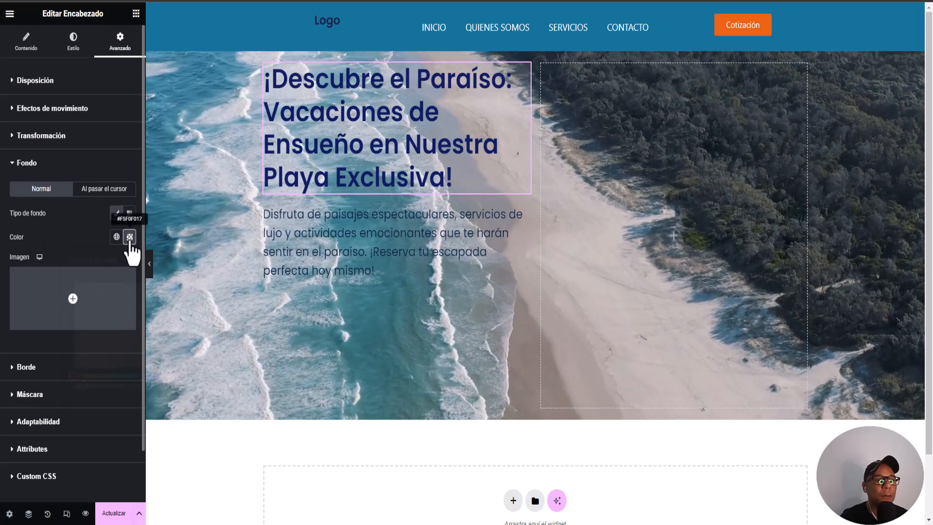
{"action": "left_click", "coordinate": [130, 238]}
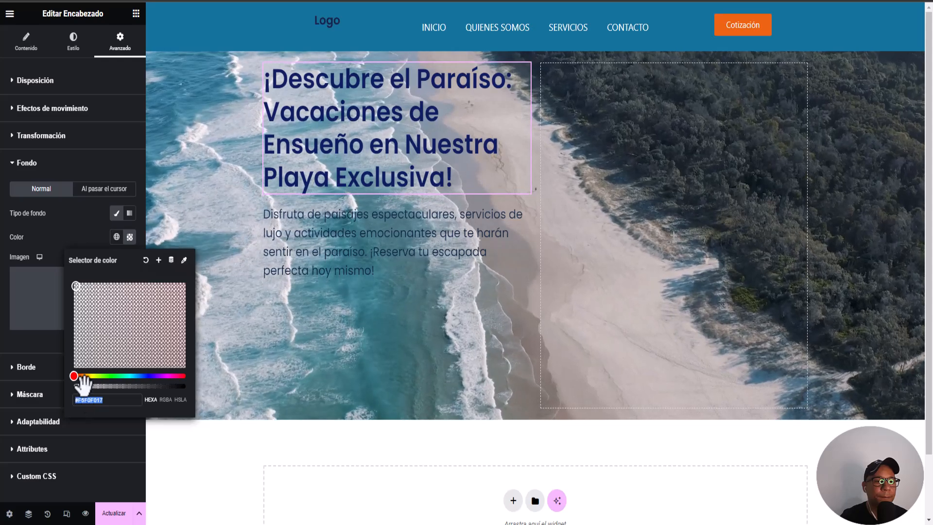
{"action": "double_click", "coordinate": [78, 234]}
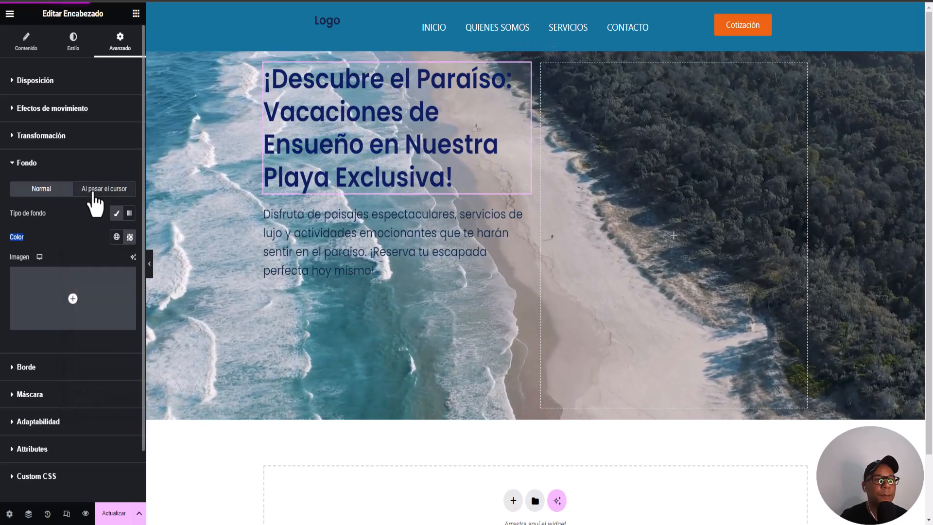
Step: Give the Descubre el Paraíso heading a classic hover background in #D3C9C914 with a 0.3 s transition, and update the page
{"action": "left_click", "coordinate": [97, 191]}
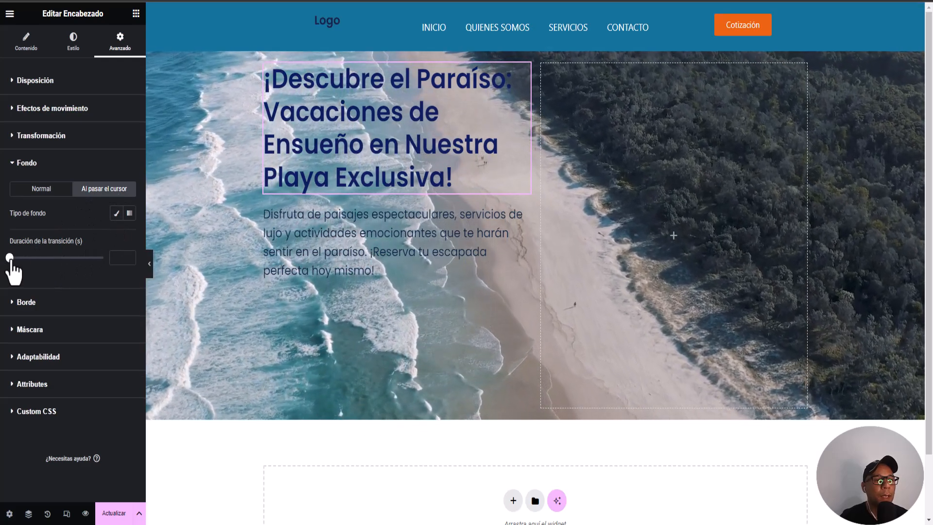
{"action": "left_click_drag", "start_coordinate": [10, 257], "coordinate": [16, 258]}
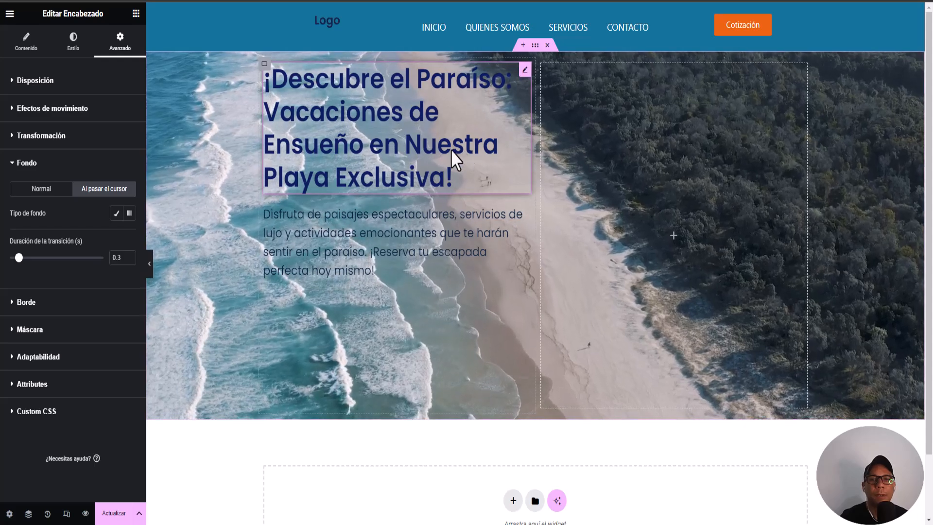
{"action": "left_click", "coordinate": [118, 214]}
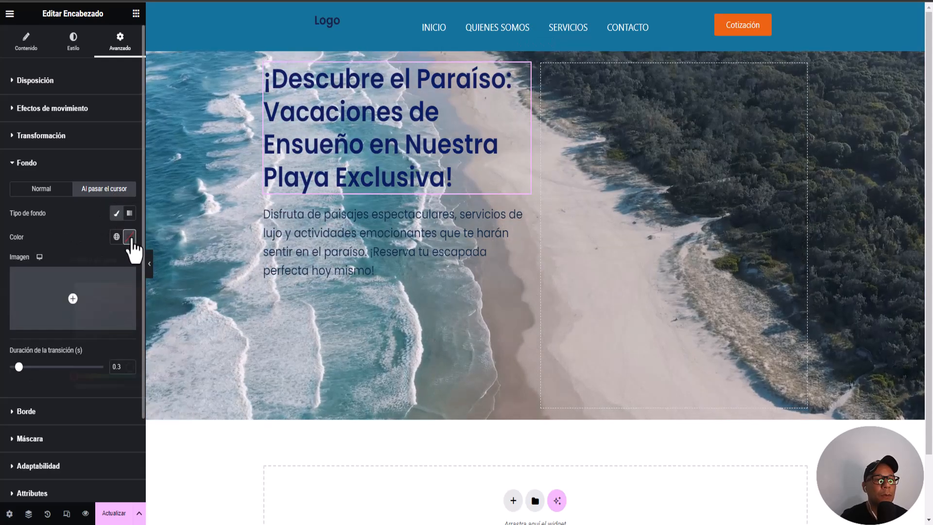
{"action": "left_click", "coordinate": [130, 237]}
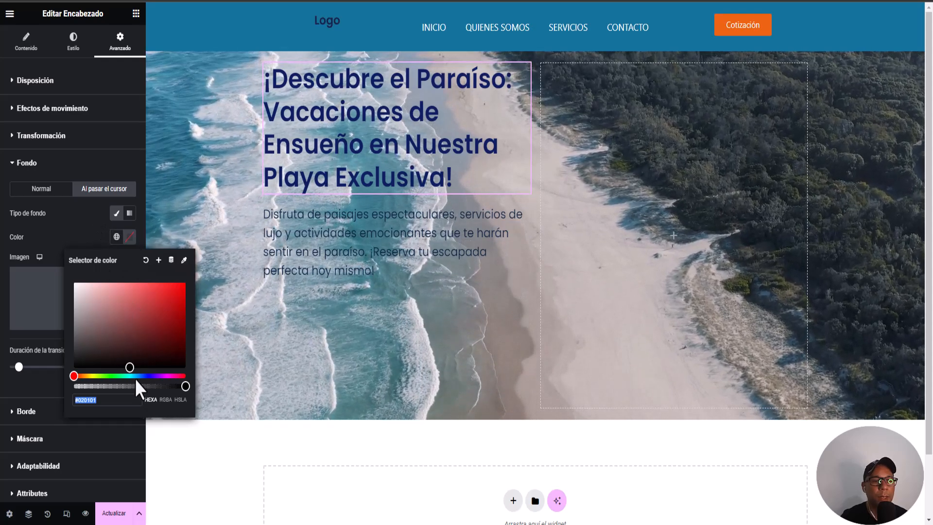
{"action": "left_click_drag", "start_coordinate": [129, 368], "coordinate": [79, 298]}
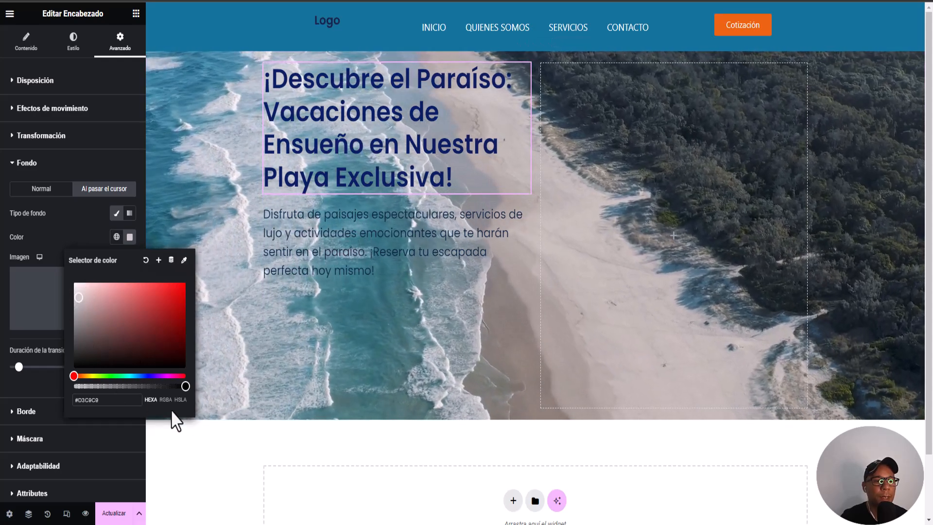
{"action": "left_click_drag", "start_coordinate": [185, 386], "coordinate": [82, 386]}
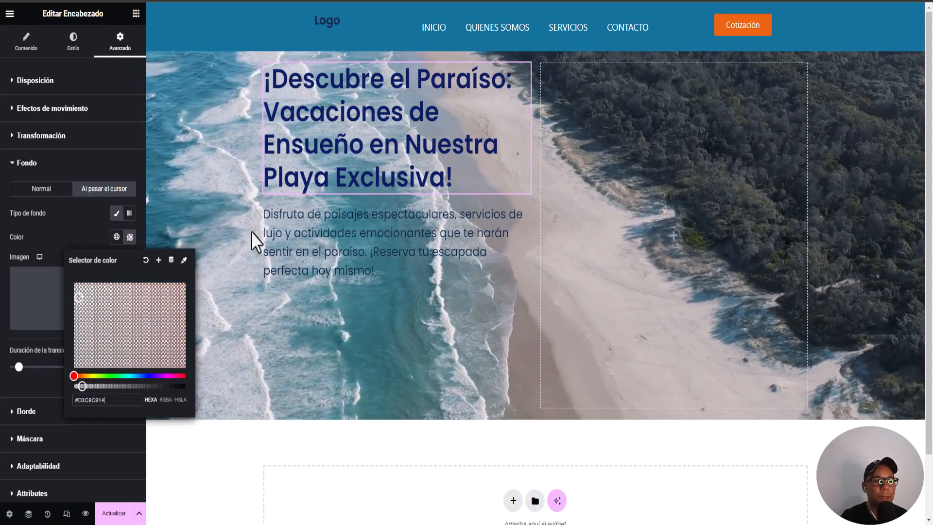
{"action": "left_click", "coordinate": [91, 166]}
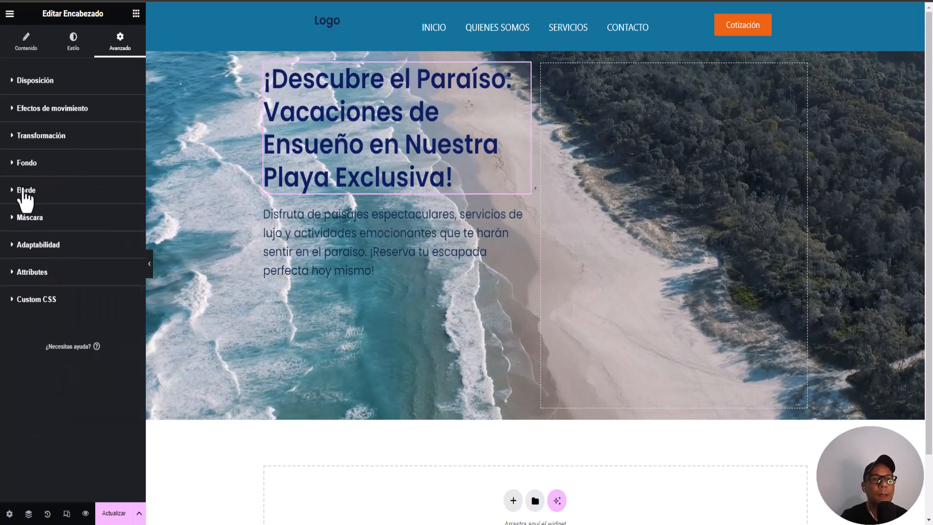
{"action": "left_click", "coordinate": [15, 166]}
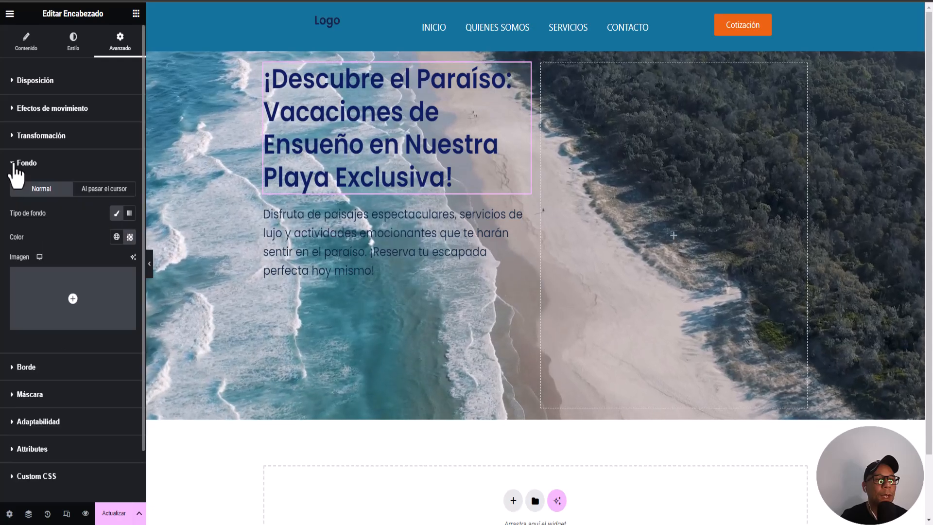
{"action": "left_click", "coordinate": [20, 163]}
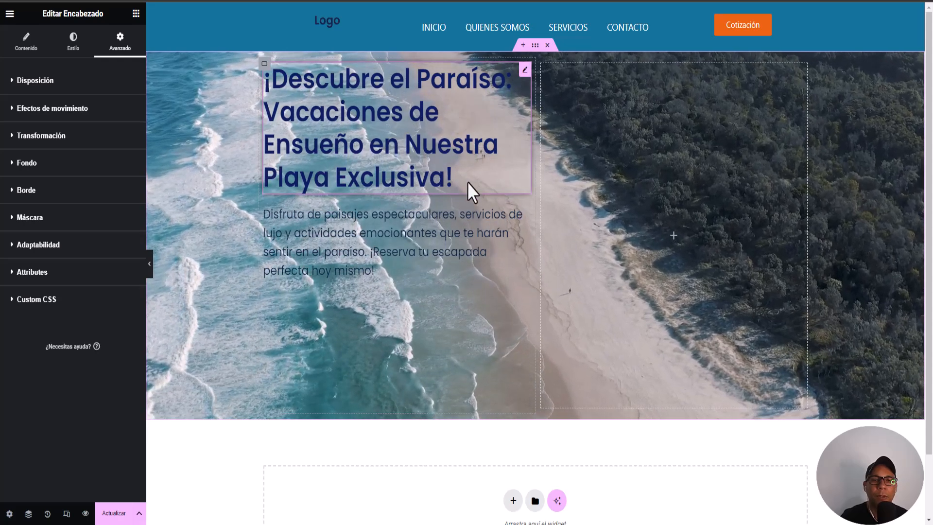
{"action": "left_click", "coordinate": [112, 513]}
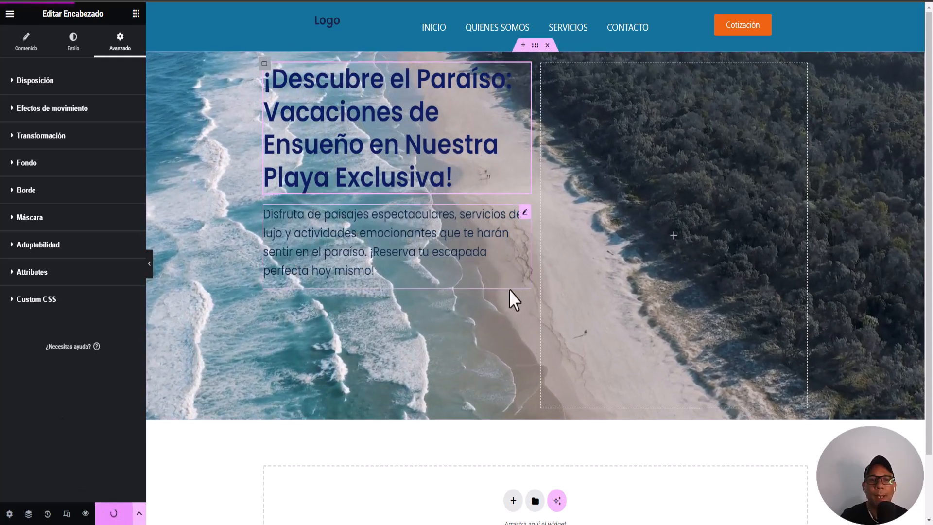
Step: Add a Botón widget below the descriptive paragraph in the hero section's first column
{"action": "left_click", "coordinate": [136, 13]}
{"action": "left_click_drag", "start_coordinate": [39, 329], "coordinate": [335, 291]}
{"action": "left_click_drag", "start_coordinate": [562, 388], "coordinate": [562, 389]}
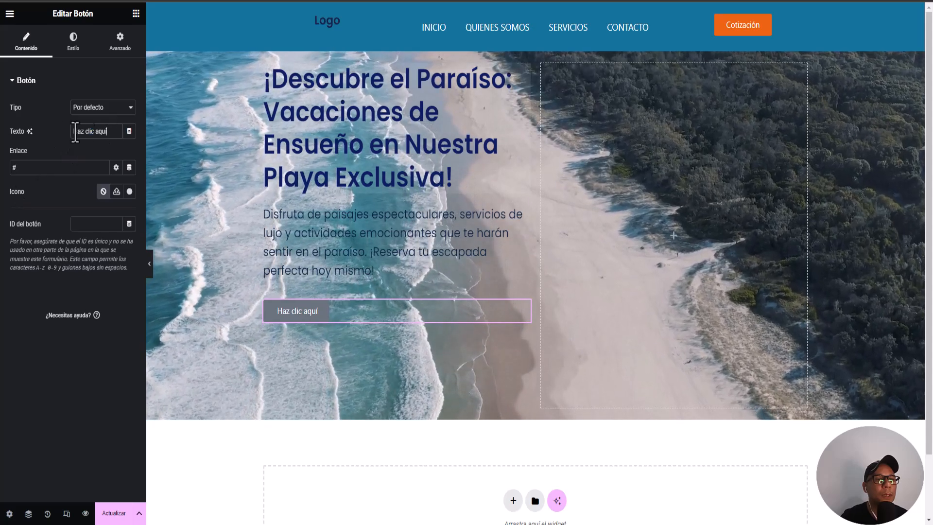
Step: Replace the new hero button's text with "Cotactano"
{"action": "left_click_drag", "start_coordinate": [108, 131], "coordinate": [52, 124]}
{"action": "type", "text": "C"}
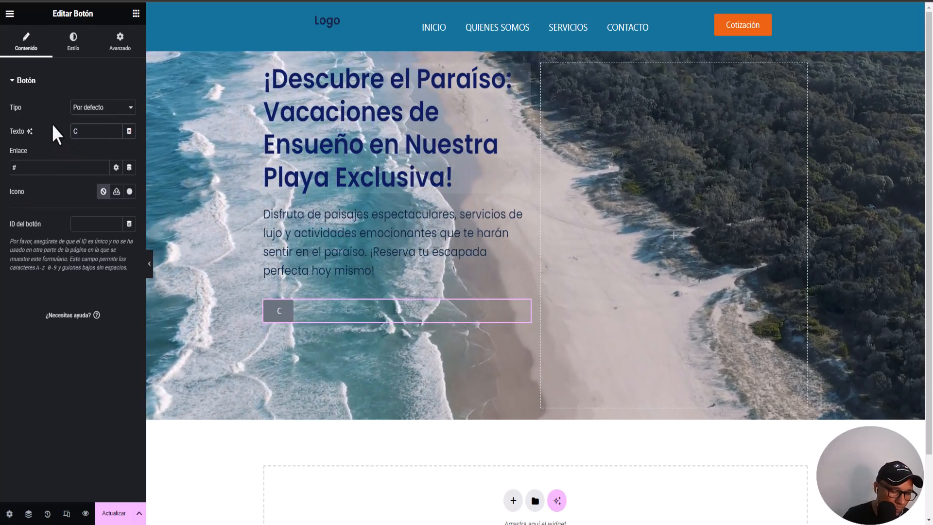
{"action": "type", "text": "otact"}
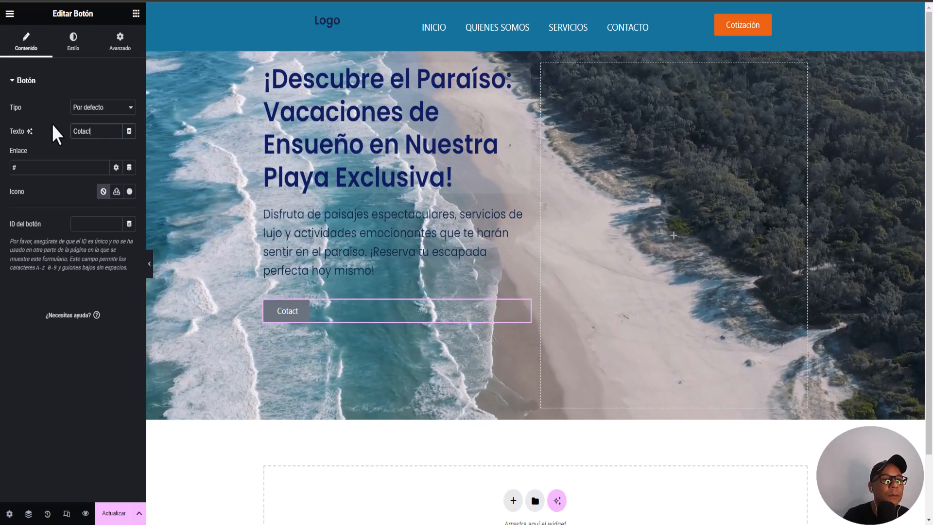
{"action": "type", "text": "a"}
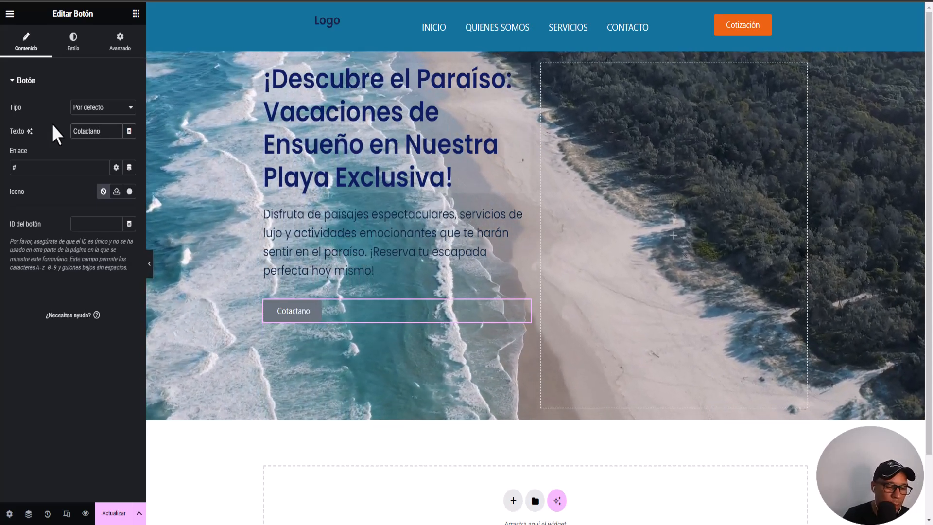
{"action": "type", "text": "no"}
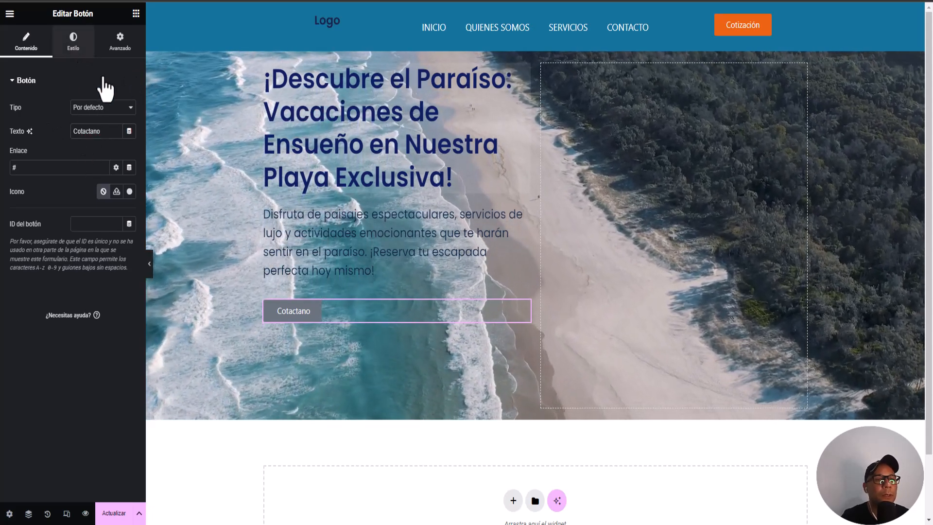
Step: Set the hero button's normal-state background color to red and update the page
{"action": "left_click", "coordinate": [74, 43]}
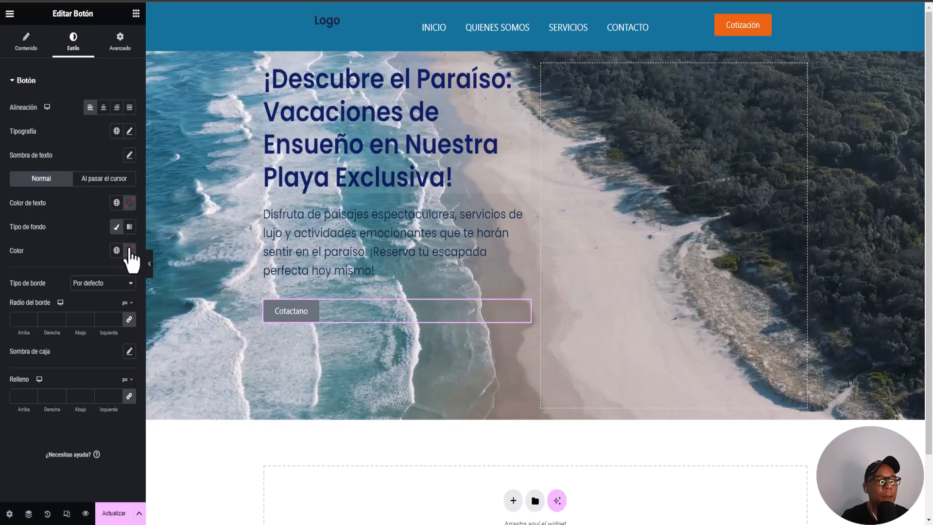
{"action": "left_click", "coordinate": [130, 251]}
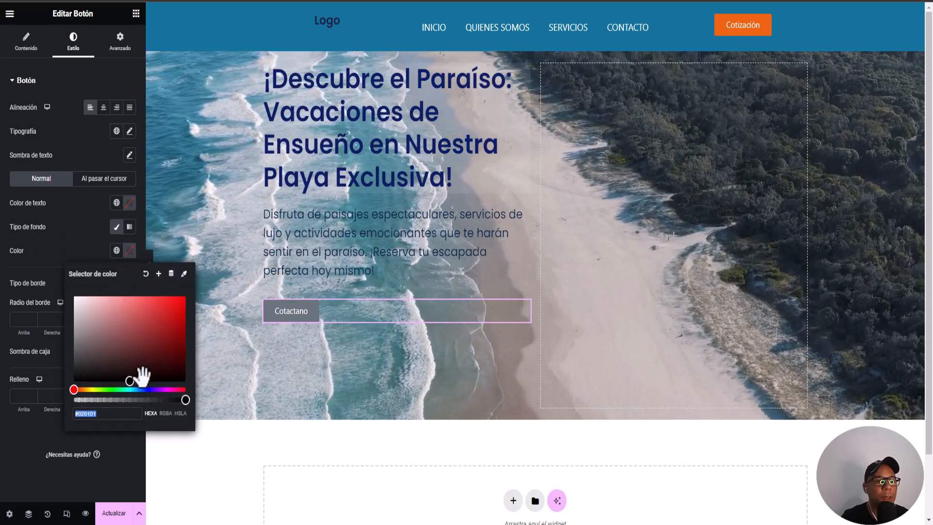
{"action": "left_click_drag", "start_coordinate": [126, 379], "coordinate": [180, 312]}
{"action": "left_click", "coordinate": [119, 516]}
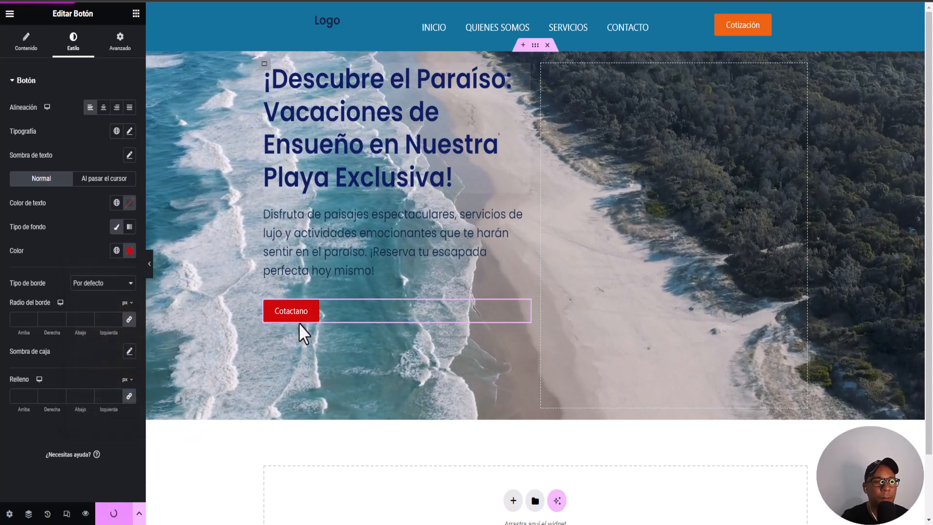
Step: Set the hero button's hover-state background color to a yellow-green
{"action": "left_click", "coordinate": [97, 180]}
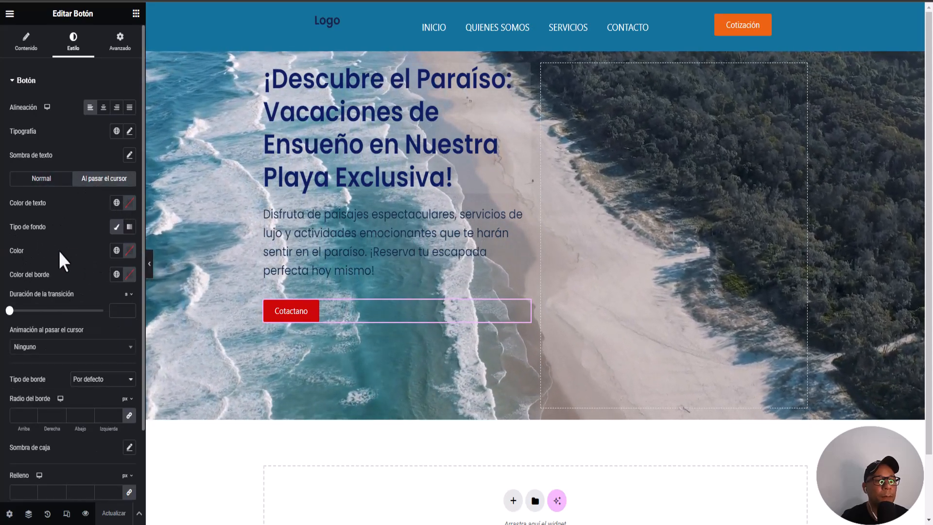
{"action": "left_click", "coordinate": [131, 251]}
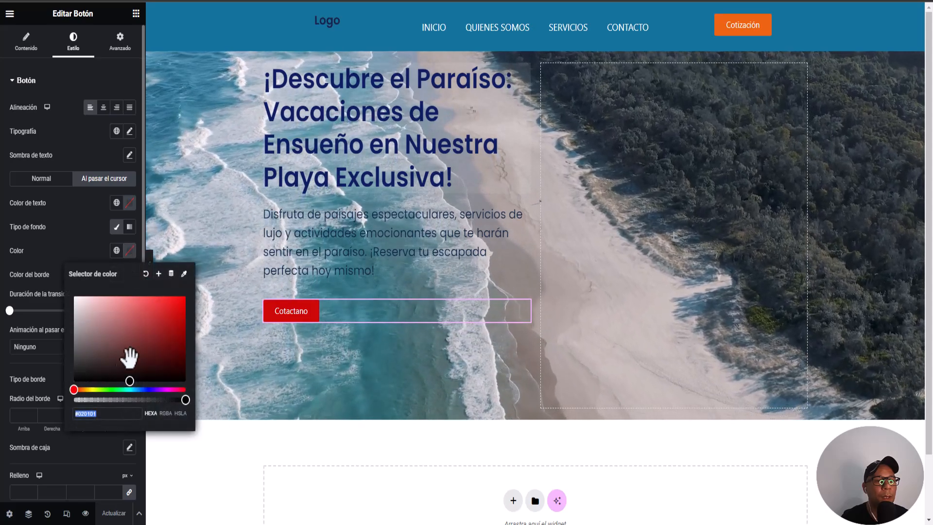
{"action": "left_click", "coordinate": [133, 374]}
{"action": "left_click", "coordinate": [165, 324]}
{"action": "left_click_drag", "start_coordinate": [73, 389], "coordinate": [94, 389]}
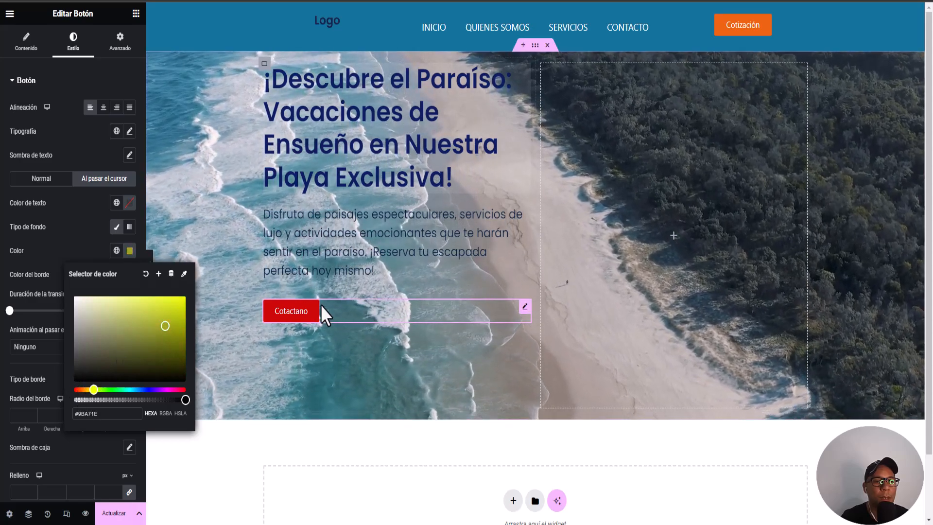
{"action": "left_click_drag", "start_coordinate": [166, 322], "coordinate": [175, 315]}
{"action": "left_click", "coordinate": [78, 243]}
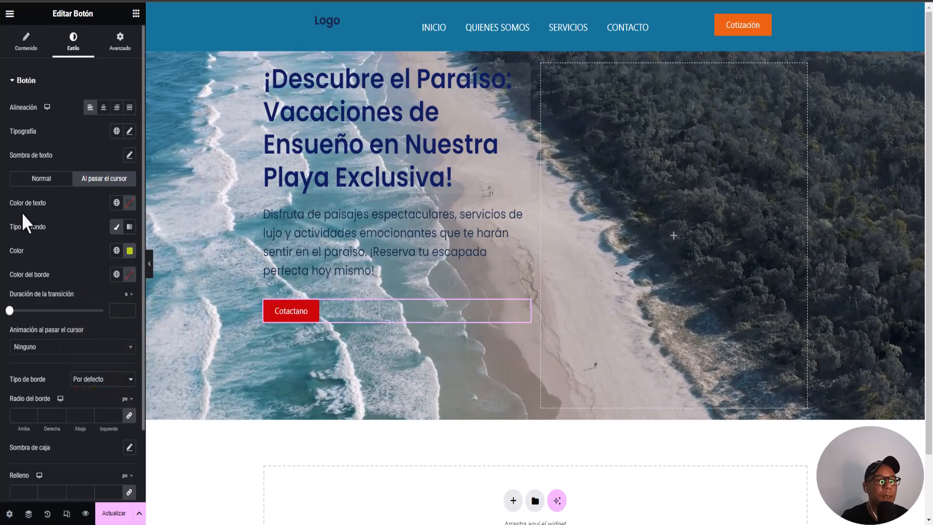
Step: Set the hero button's hover-state text color to near-black #070404 and update the page
{"action": "left_click", "coordinate": [130, 202]}
{"action": "left_click_drag", "start_coordinate": [130, 301], "coordinate": [130, 346]}
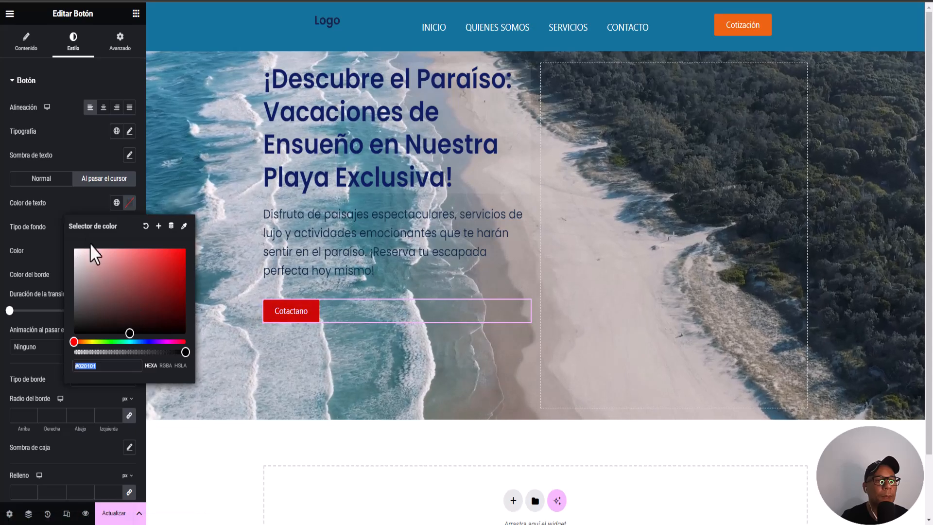
{"action": "left_click", "coordinate": [122, 332]}
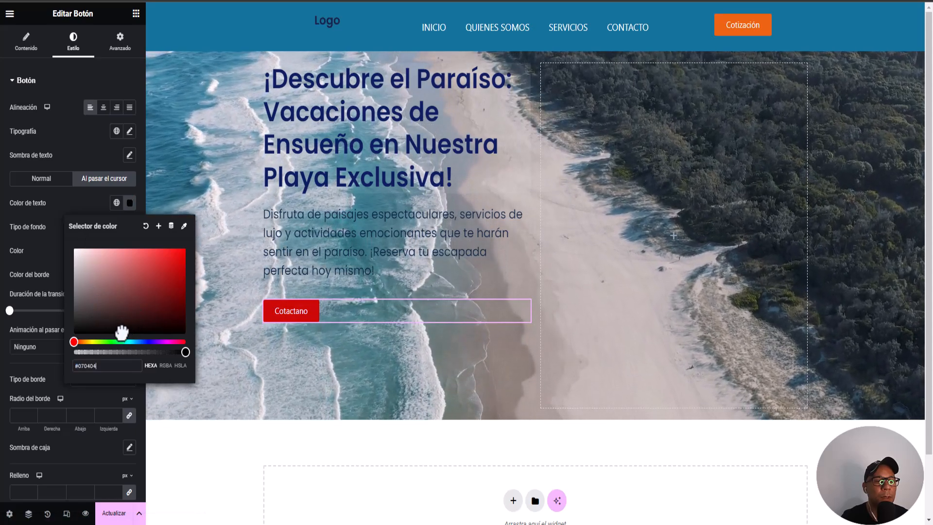
{"action": "left_click", "coordinate": [119, 514]}
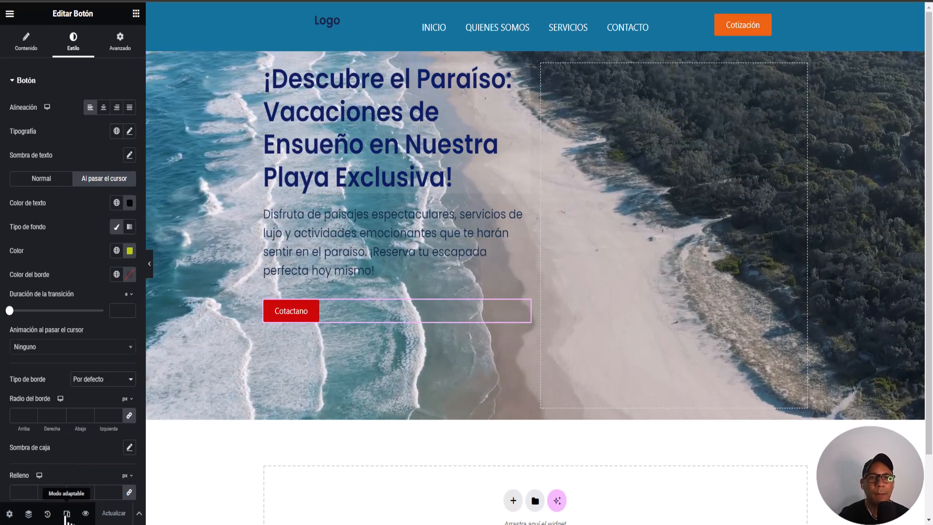
Step: Examine the page in the responsive mobile preview, and return to the desktop view
{"action": "left_click", "coordinate": [67, 514]}
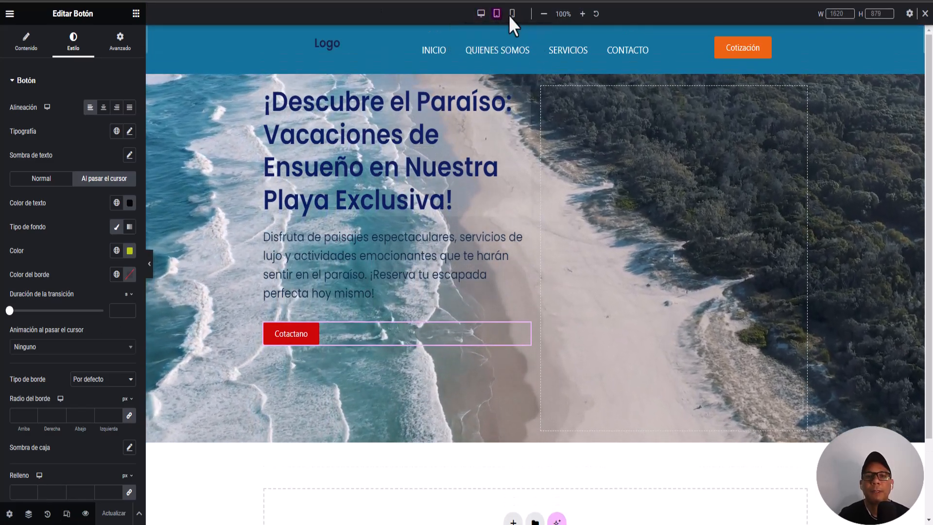
{"action": "left_click", "coordinate": [511, 15]}
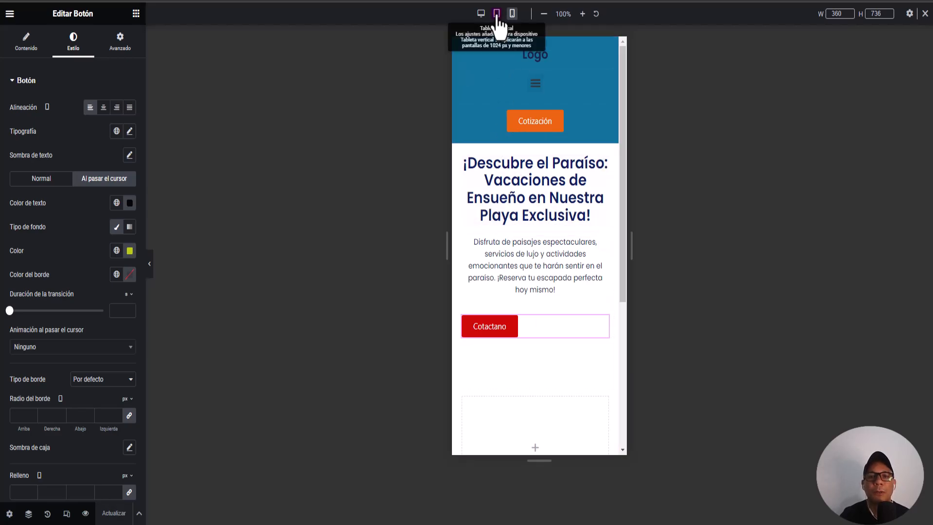
{"action": "left_click", "coordinate": [481, 13]}
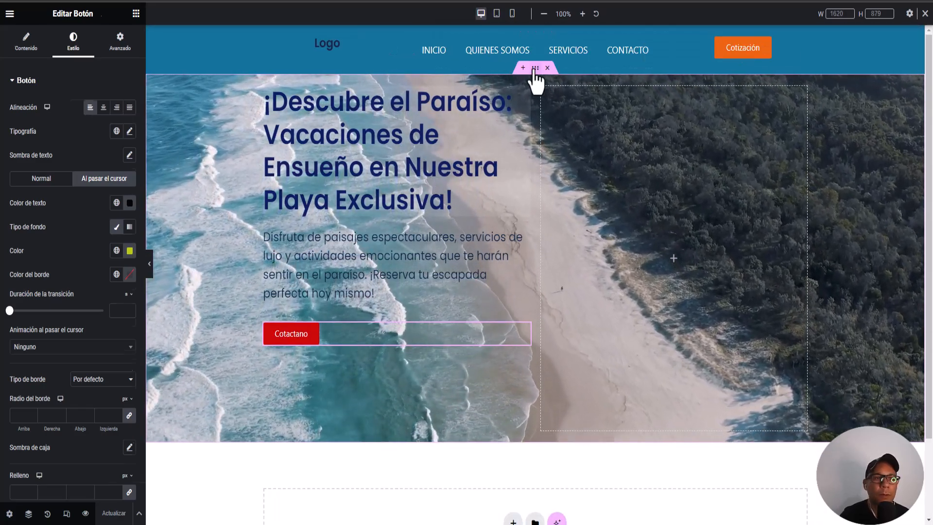
Step: Enable mobile playback for the hero container's background video, and return to the desktop preview
{"action": "left_click", "coordinate": [535, 68]}
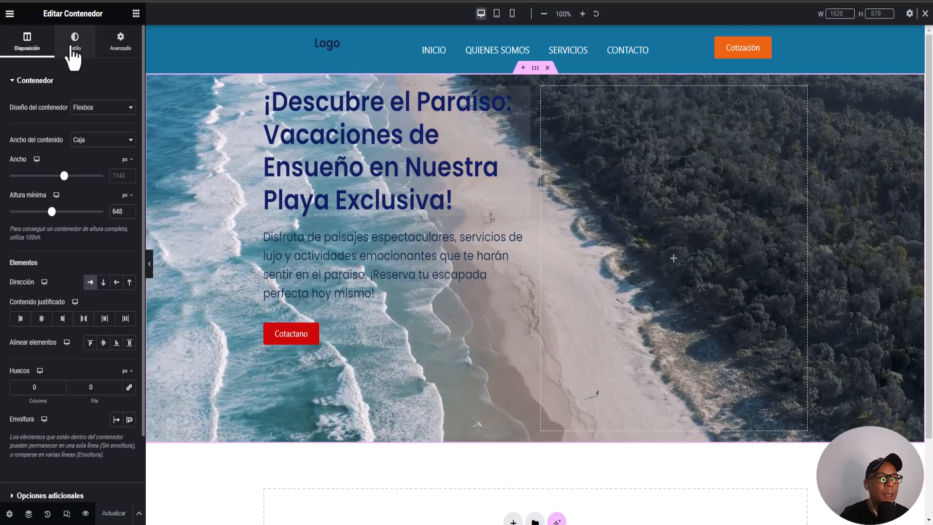
{"action": "left_click", "coordinate": [74, 49]}
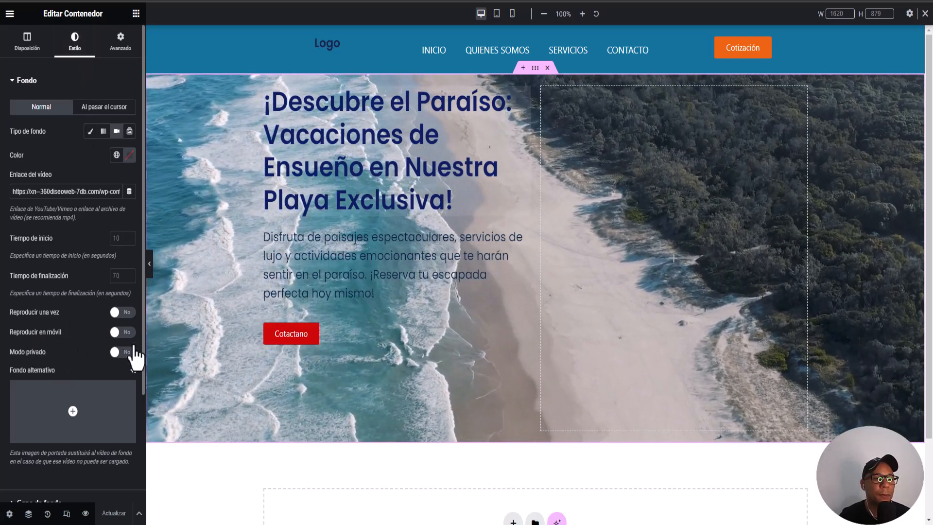
{"action": "left_click", "coordinate": [123, 332]}
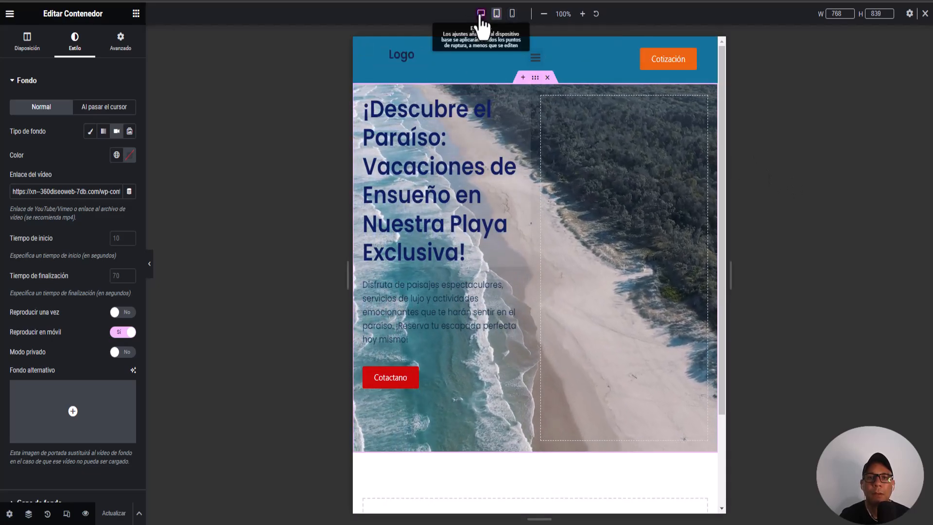
{"action": "left_click", "coordinate": [481, 13]}
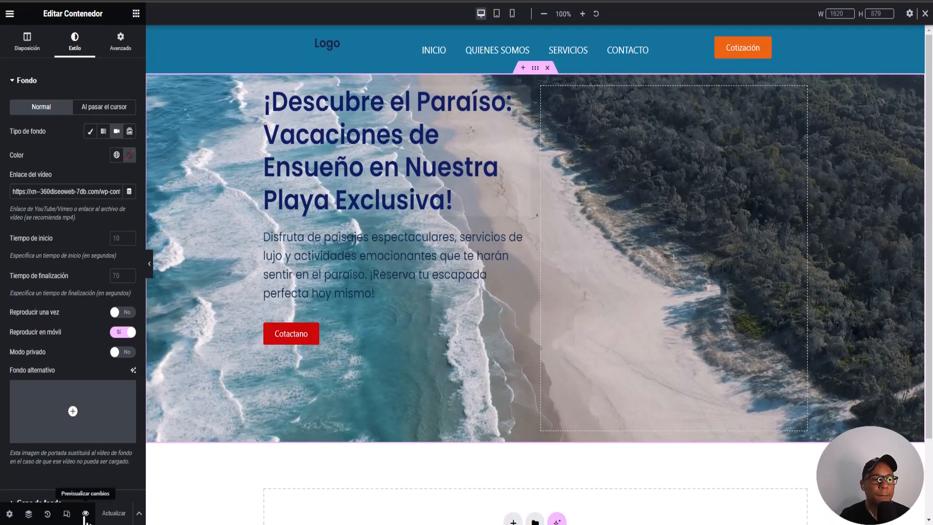